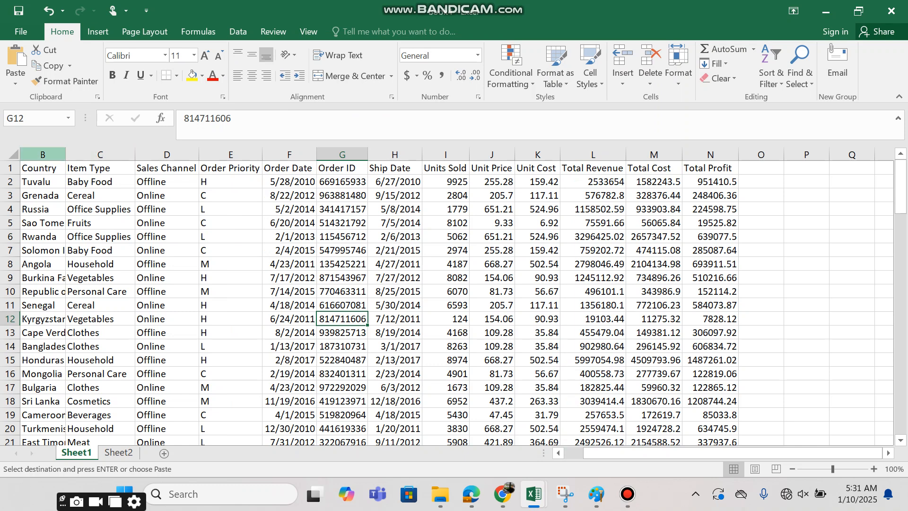
# Step: Select the Region column, and then the columns from Order ID through Total Profit, to review the data on Sheet1
pyautogui.hscroll(-1, 457, 302)
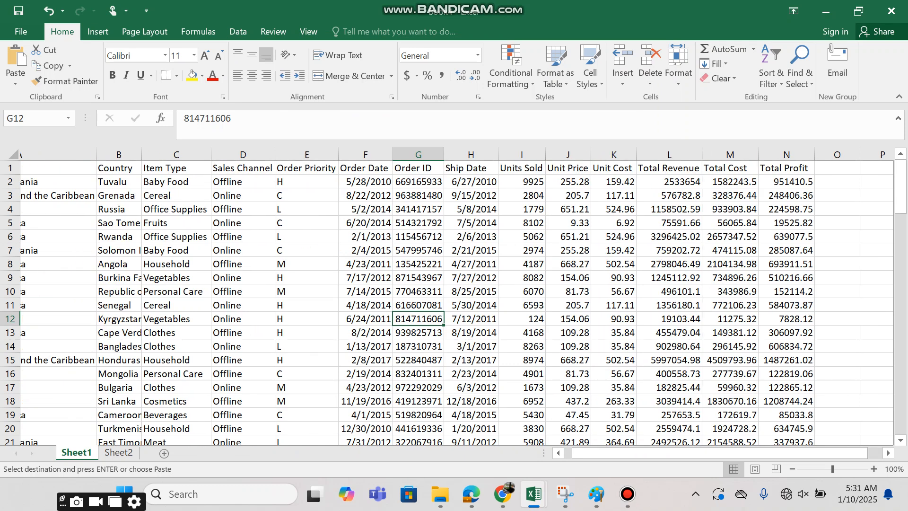
pyautogui.click(97, 155)
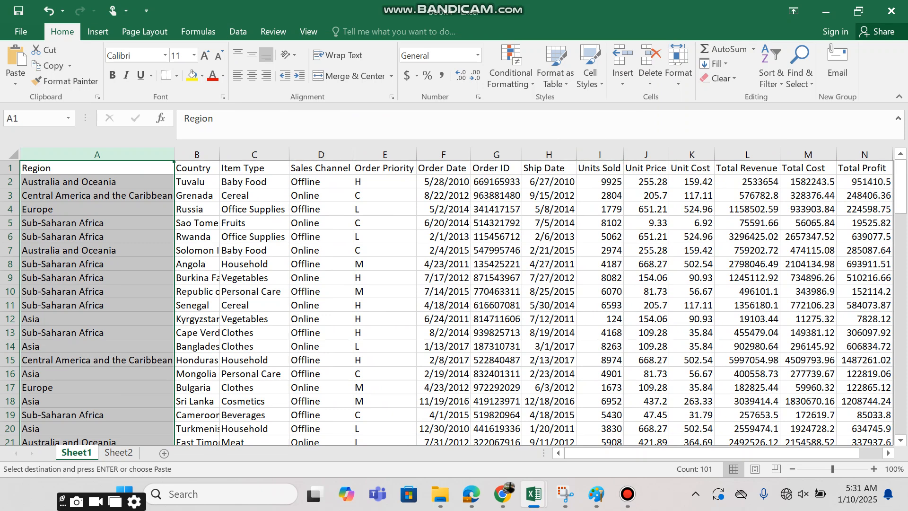
pyautogui.click(497, 155)
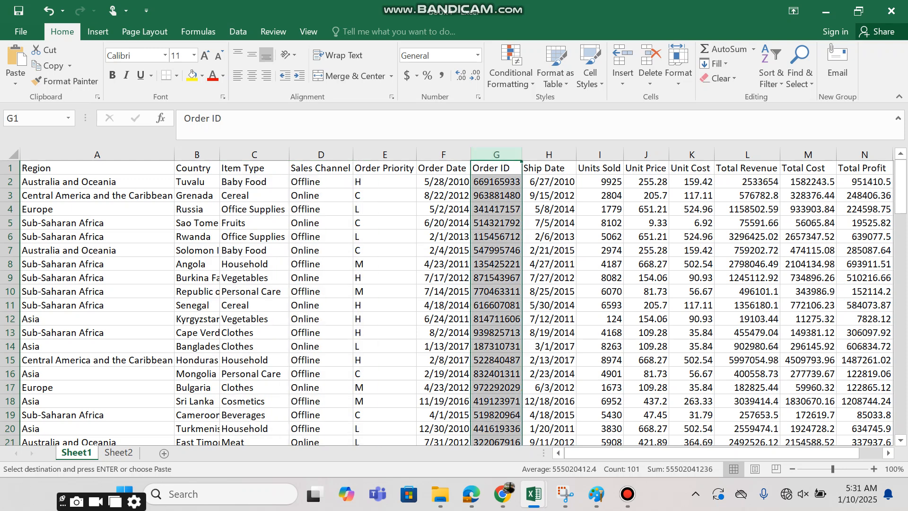
pyautogui.moveTo(497, 154); pyautogui.dragTo(865, 154)
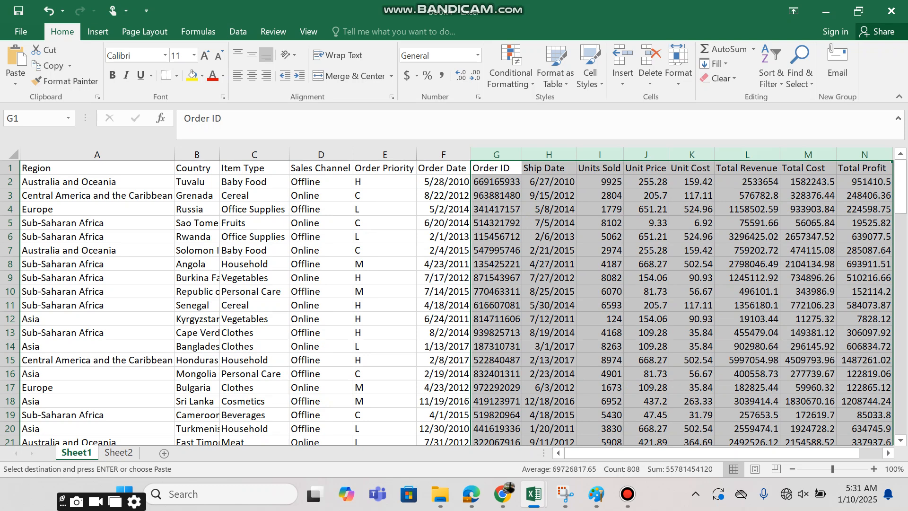
pyautogui.hscroll(2, 454, 302)
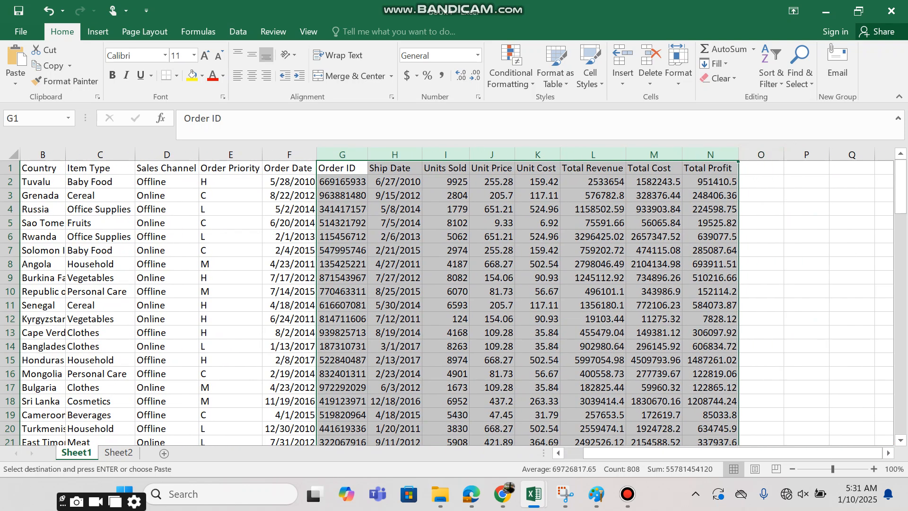
# Step: Select the data block from the Order ID header in G1 down to the last row and back to Region
pyautogui.click(290, 168)
pyautogui.press('Right')
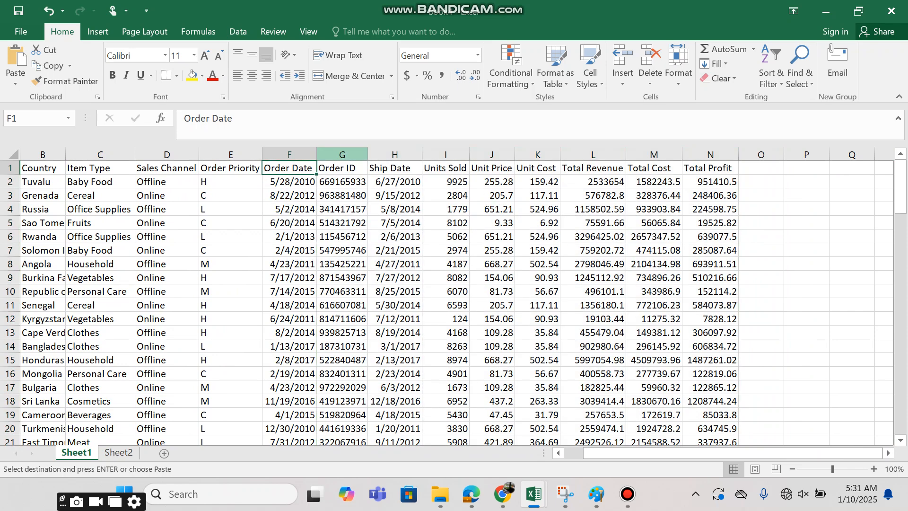
pyautogui.hotkey('ctrl', 'shift', 'Down')
pyautogui.hotkey('ctrl', 'shift', 'Left')
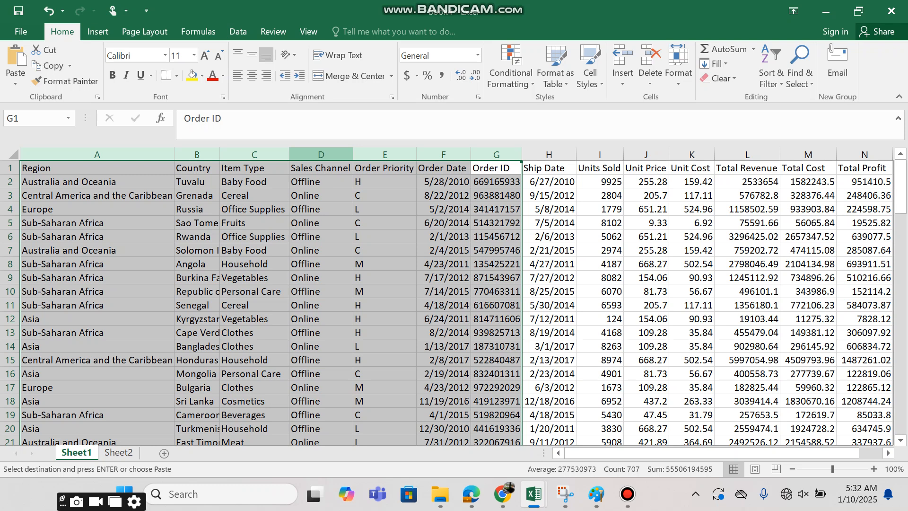
pyautogui.click(321, 237)
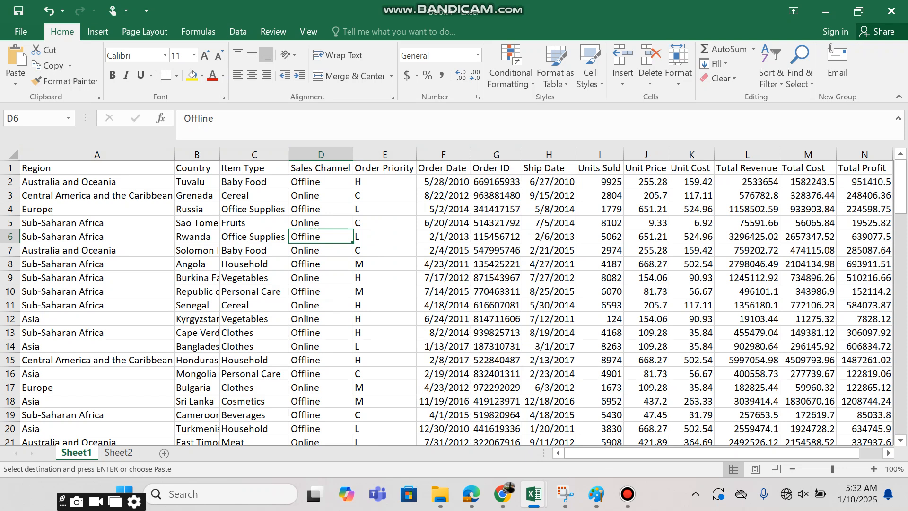
# Step: Step cell by cell through rows 5 to 3 to examine the fields on both sides of the Order ID column
pyautogui.press('Left')
pyautogui.press('Up')
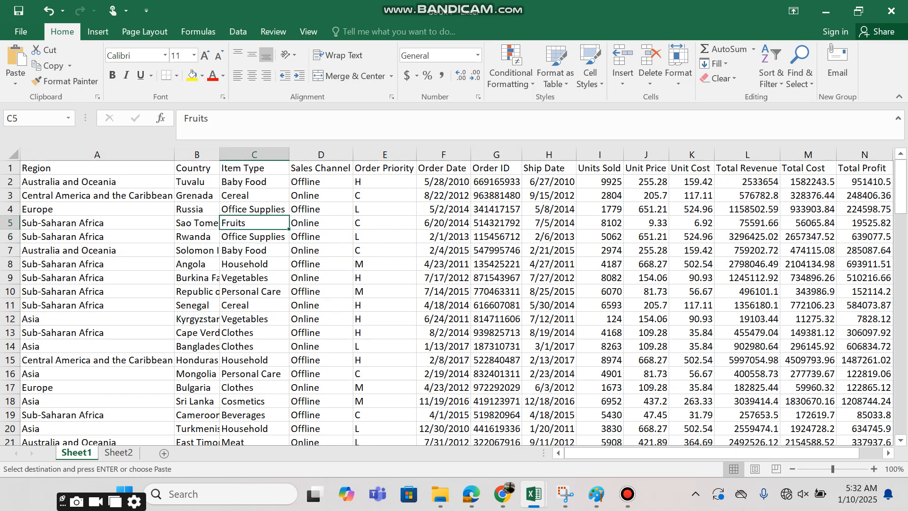
pyautogui.press('Left')
pyautogui.press('Up')
pyautogui.press('Right')
pyautogui.press('Right')
pyautogui.press('Right')
pyautogui.press('Right')
pyautogui.press('Left')
pyautogui.press('Left')
pyautogui.press('Right')
pyautogui.press('Right')
pyautogui.press('Right')
pyautogui.press('Right')
pyautogui.press('Right')
pyautogui.press('Right')
pyautogui.press('Right')
pyautogui.press('Right')
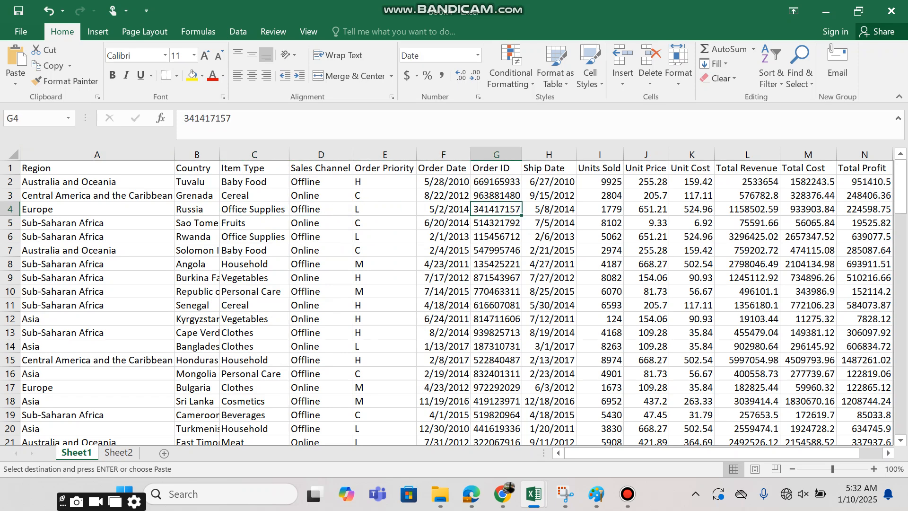
pyautogui.press('Right')
pyautogui.press('Left')
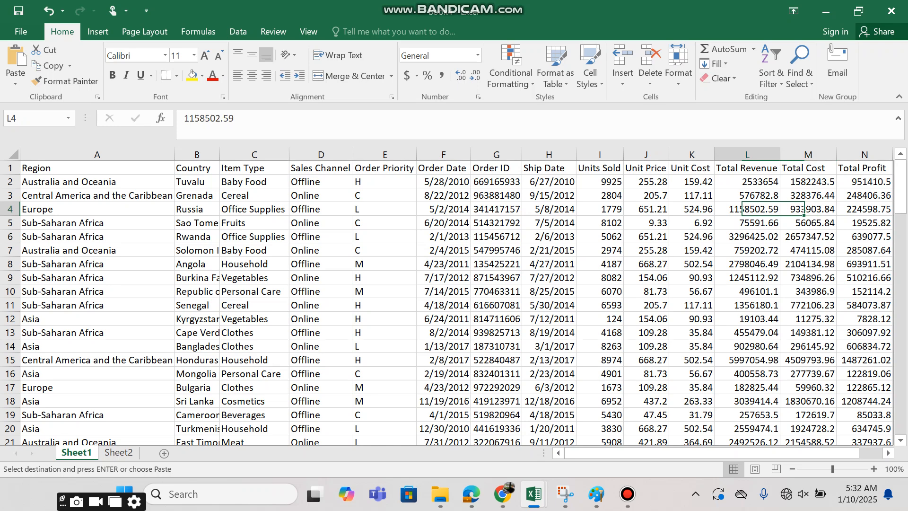
pyautogui.press('Left')
pyautogui.press('Up')
pyautogui.press('Left')
pyautogui.press('Right')
pyautogui.press('Right')
pyautogui.press('Right')
pyautogui.press('Right')
pyautogui.press('Right')
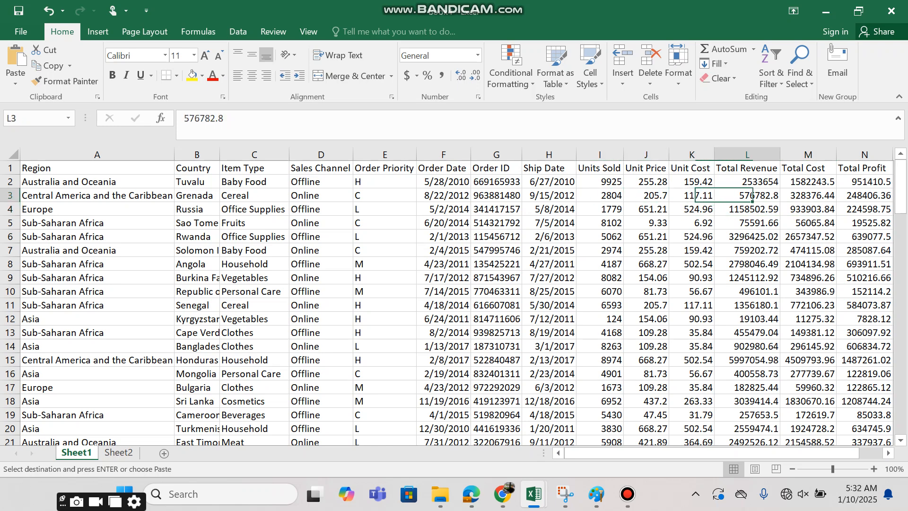
pyautogui.press('Left')
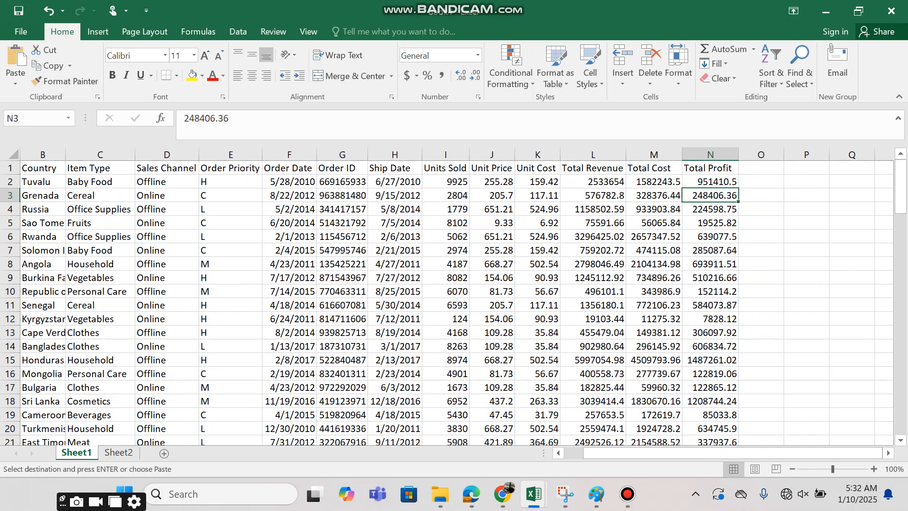
pyautogui.press('Left')
pyautogui.press('Left')
pyautogui.press('Left')
pyautogui.press('Left')
pyautogui.press('Left')
pyautogui.press('Left')
pyautogui.press('Left')
pyautogui.press('Left')
pyautogui.press('Left')
pyautogui.press('Left')
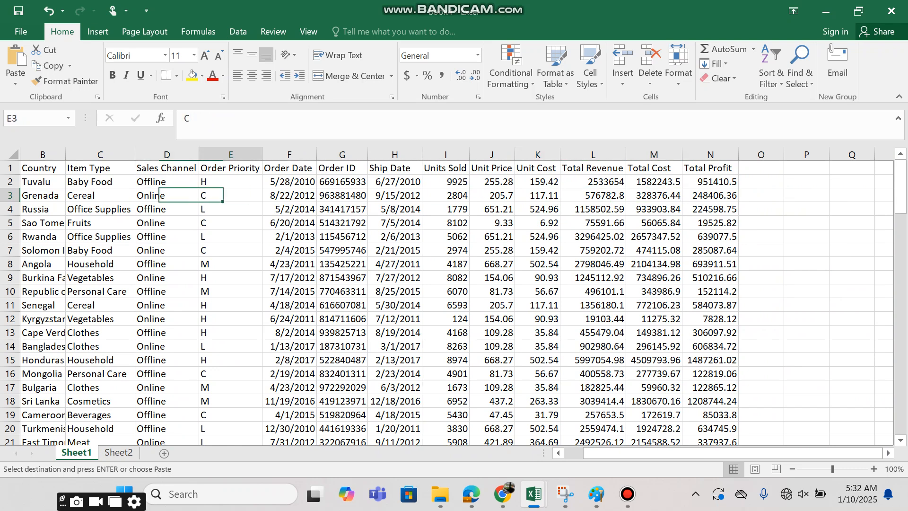
pyautogui.press('Right')
pyautogui.press('Right')
pyautogui.press('Right')
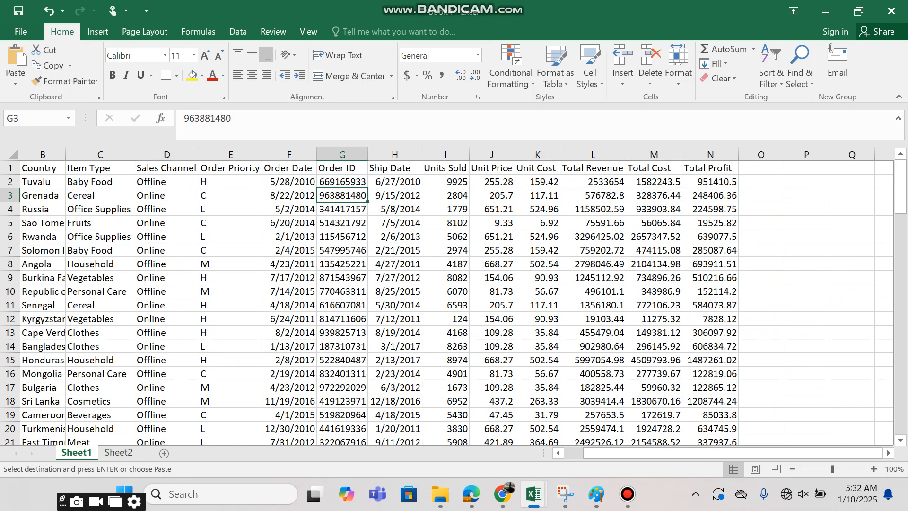
# Step: Jump to the last entry of the Order ID column and return to cell G3
pyautogui.press('Up')
pyautogui.hotkey('ctrl', 'Down')
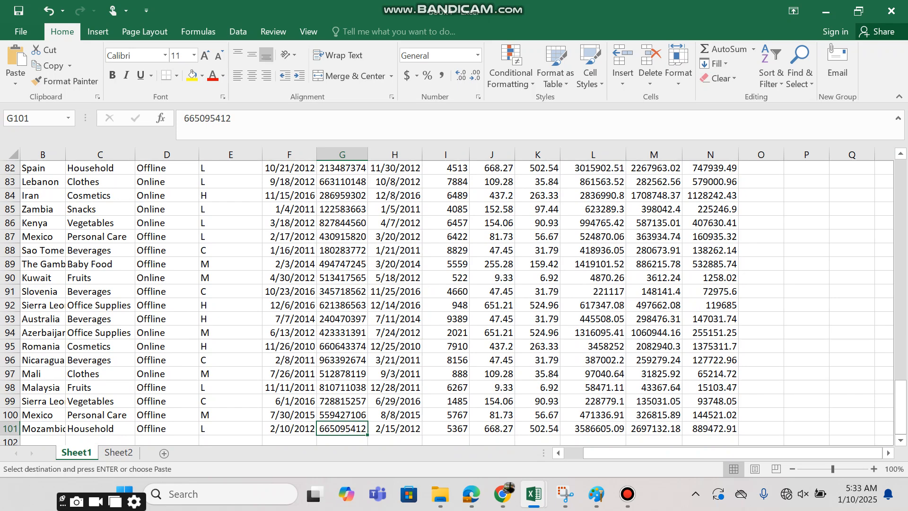
pyautogui.hotkey('ctrl', 'Up')
pyautogui.press('Down')
pyautogui.press('Down')
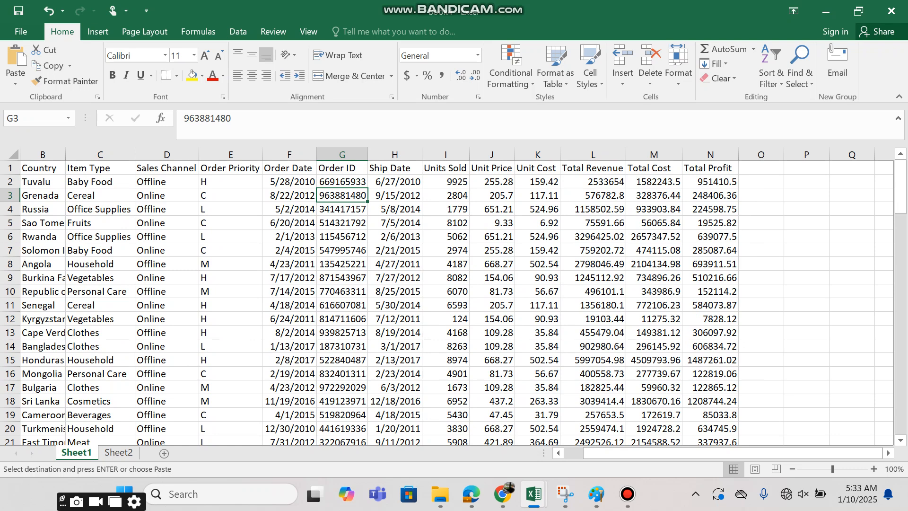
pyautogui.hotkey('shift', 'Down')
pyautogui.hotkey('shift', 'Down')
pyautogui.hotkey('shift', 'Down')
pyautogui.hotkey('shift', 'Down')
pyautogui.hotkey('shift', 'Down')
pyautogui.hotkey('shift', 'Down')
pyautogui.hotkey('shift', 'Down')
pyautogui.hotkey('shift', 'Down')
pyautogui.hotkey('shift', 'Down')
pyautogui.hotkey('shift', 'Down')
pyautogui.hotkey('shift', 'Down')
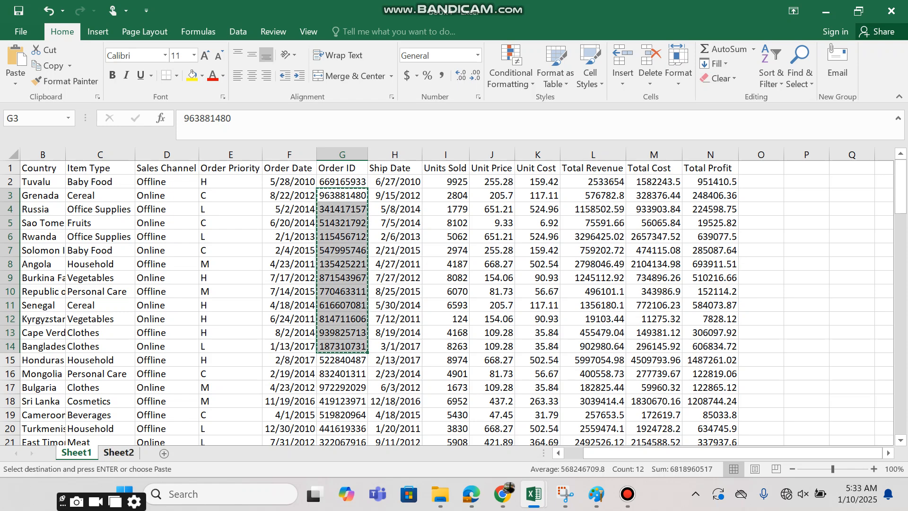
pyautogui.click(119, 453)
pyautogui.click(76, 453)
# Step: Copy the header cells from Country to Total Profit (B1:N1) on Sheet1 into Sheet2 starting at A1
pyautogui.click(43, 168)
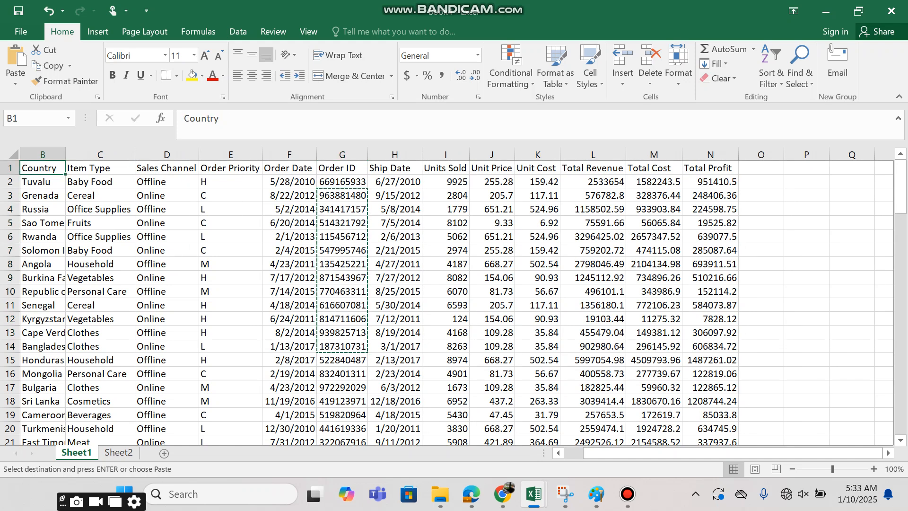
pyautogui.hotkey('ctrl', 'shift', 'Right')
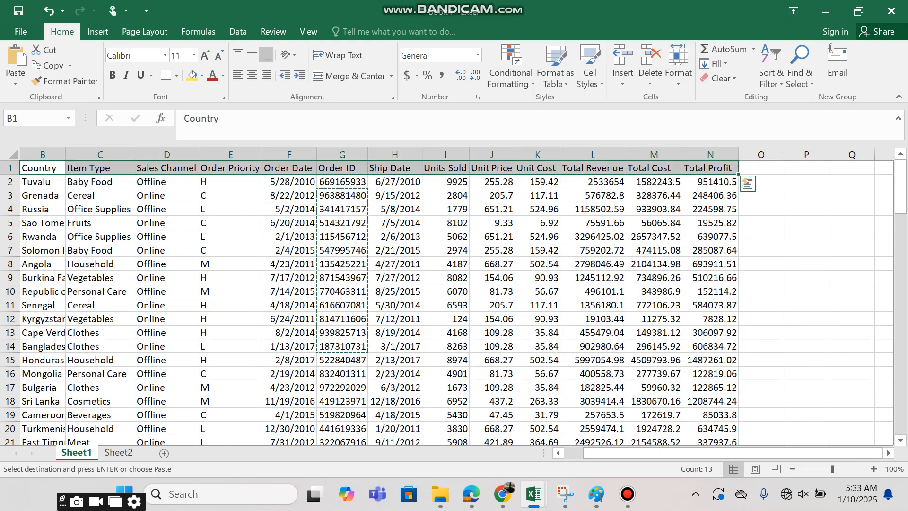
pyautogui.hotkey('ctrl', 'c')
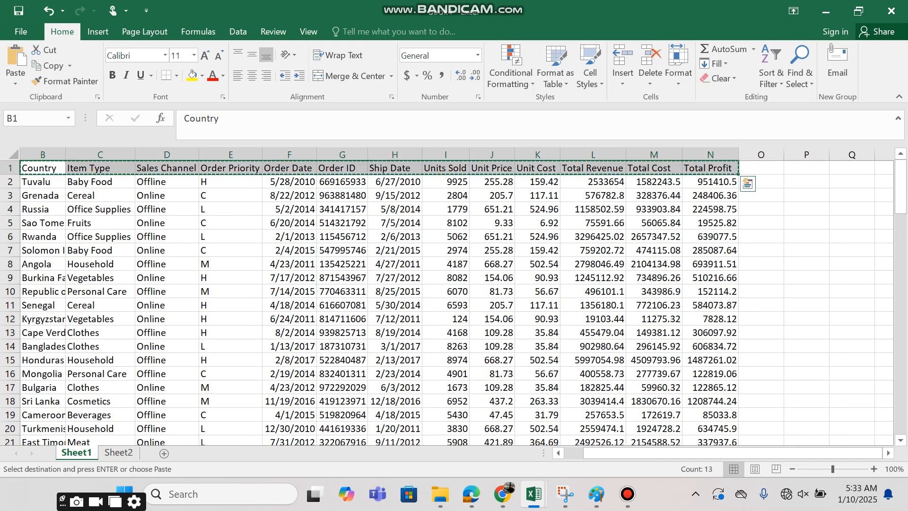
pyautogui.click(118, 453)
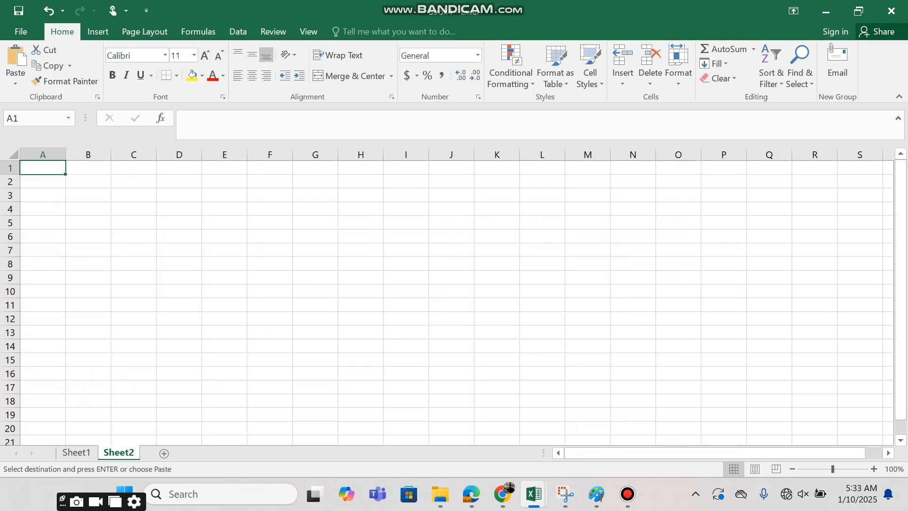
pyautogui.hotkey('ctrl', 'v')
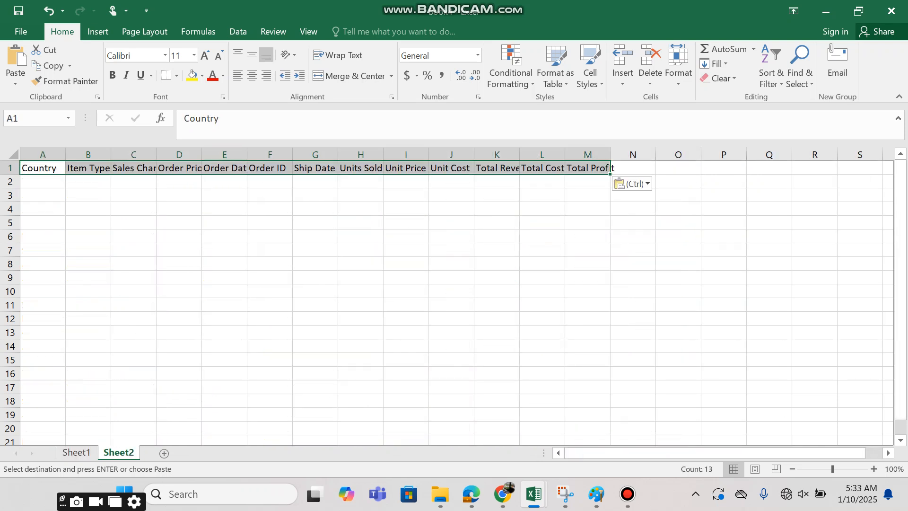
# Step: Autofit the Item Type, Sales Channel, Order Priority, Order ID, Order Date and Total Profit columns on Sheet2
pyautogui.doubleClick(111, 155)
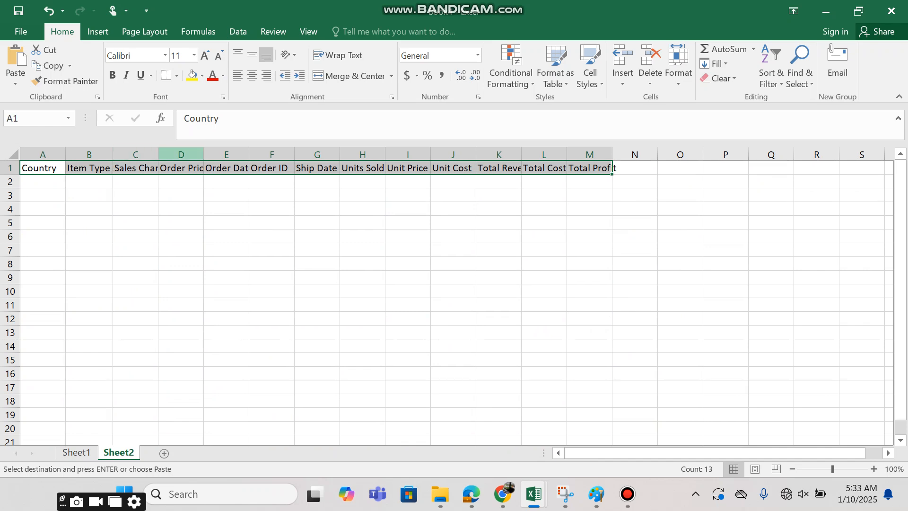
pyautogui.doubleClick(158, 155)
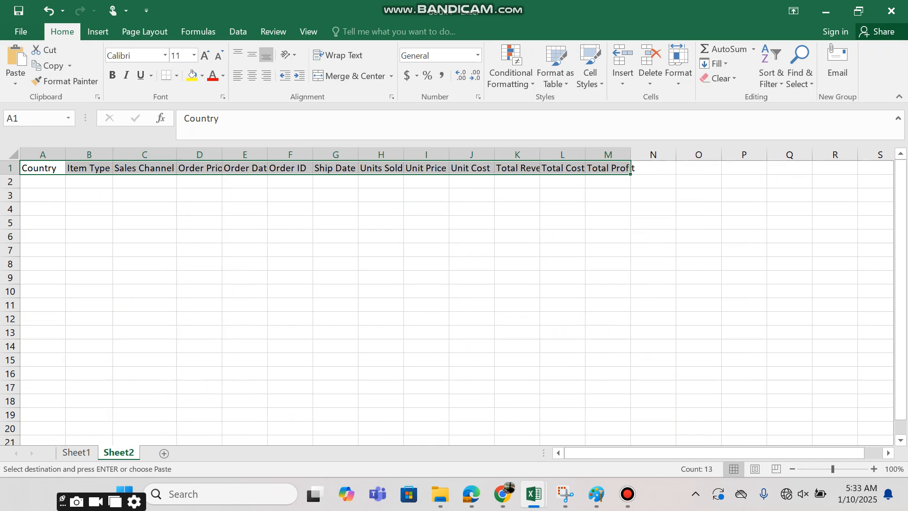
pyautogui.doubleClick(222, 155)
pyautogui.click(223, 155)
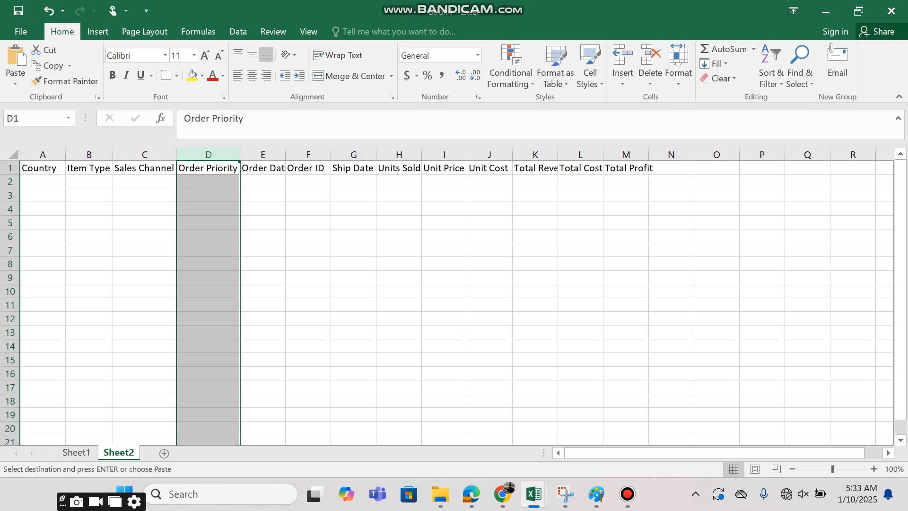
pyautogui.doubleClick(330, 155)
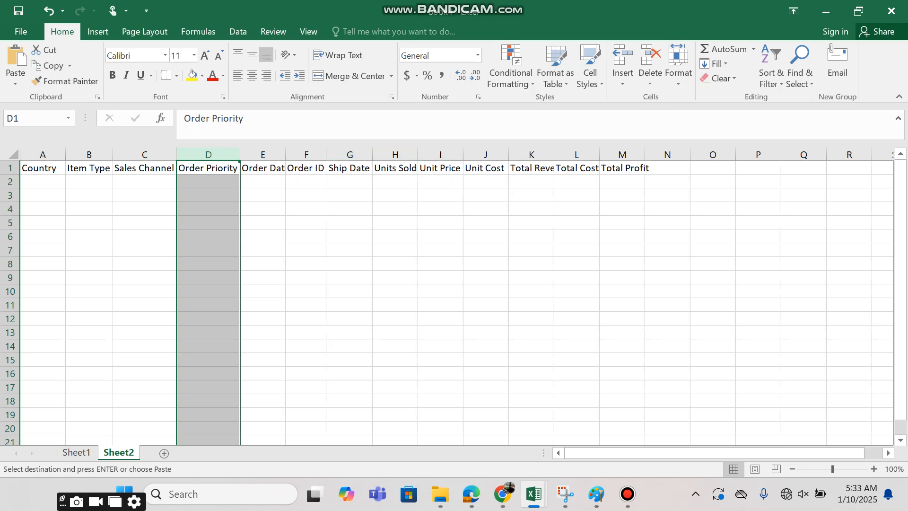
pyautogui.doubleClick(286, 154)
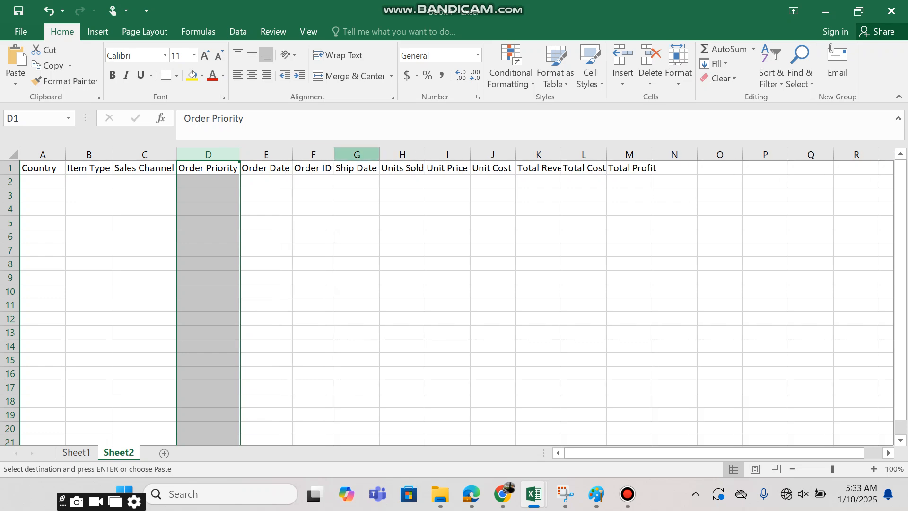
pyautogui.doubleClick(652, 155)
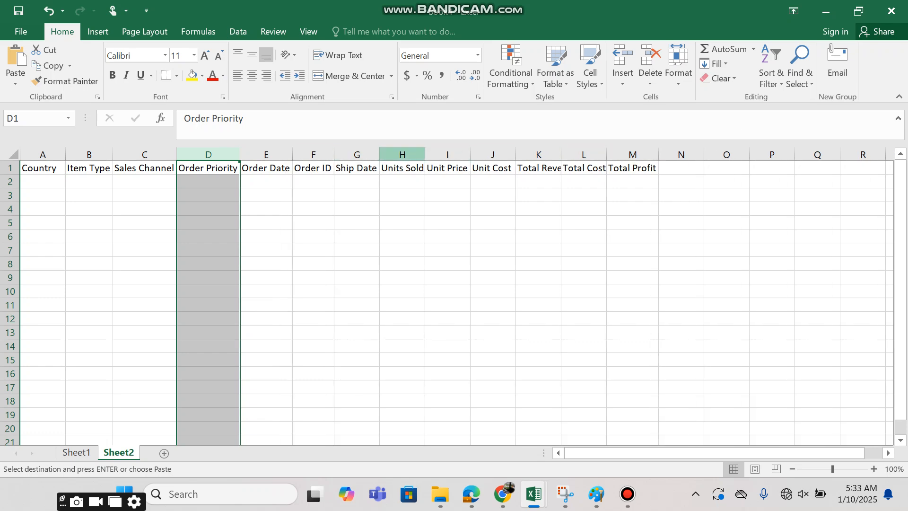
# Step: Copy the Order ID values in G8:G20 of Sheet1 into Sheet2 starting at F2, and autofit the destination column
pyautogui.click(313, 181)
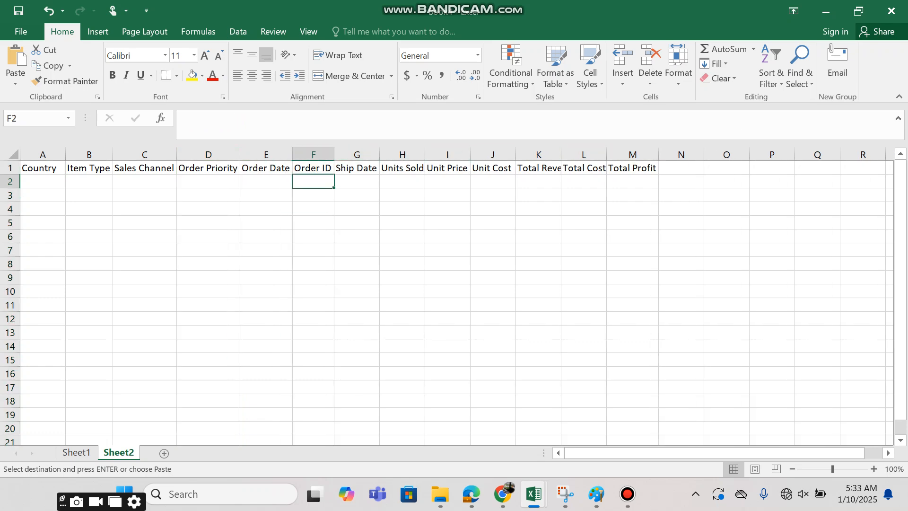
pyautogui.click(76, 453)
pyautogui.click(395, 264)
pyautogui.click(342, 264)
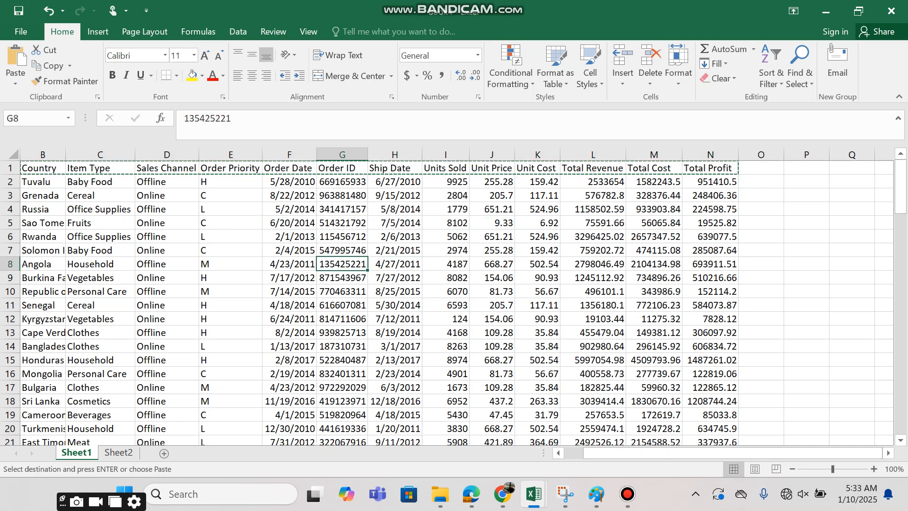
pyautogui.moveTo(342, 264); pyautogui.dragTo(342, 428)
pyautogui.hotkey('ctrl', 'c')
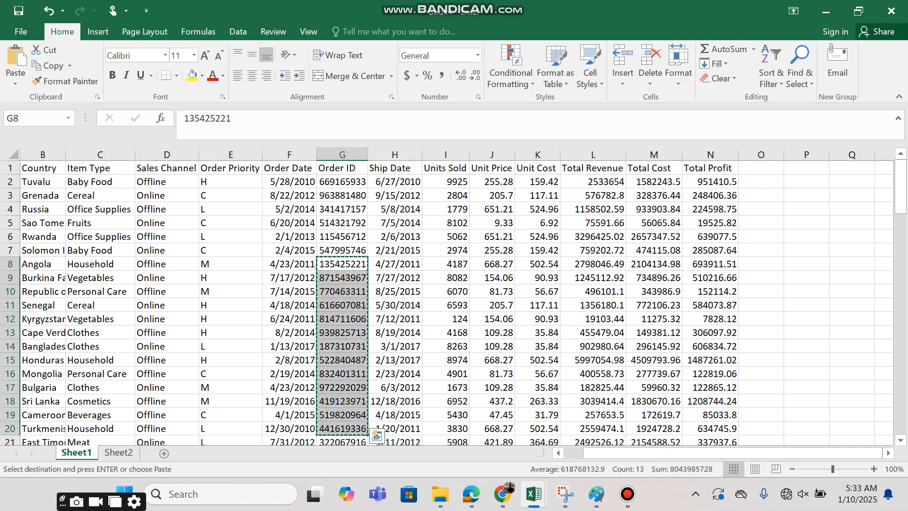
pyautogui.click(118, 453)
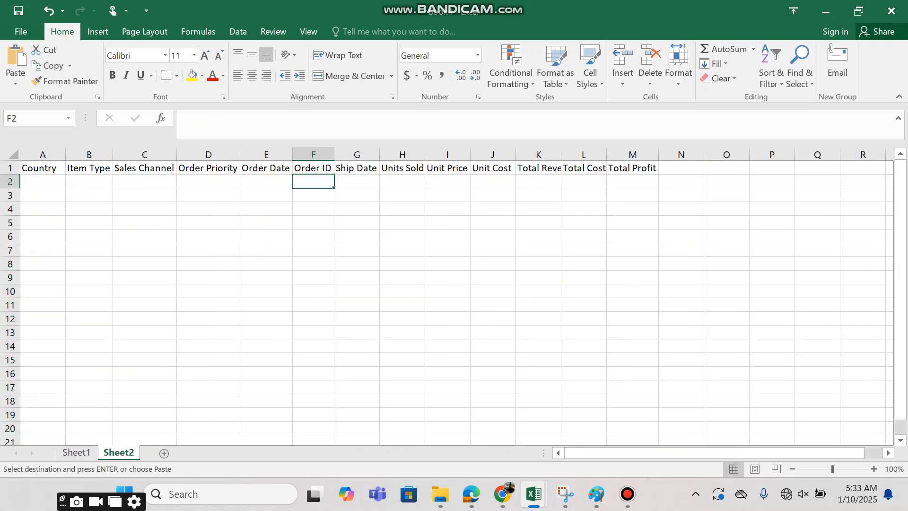
pyautogui.hotkey('ctrl', 'v')
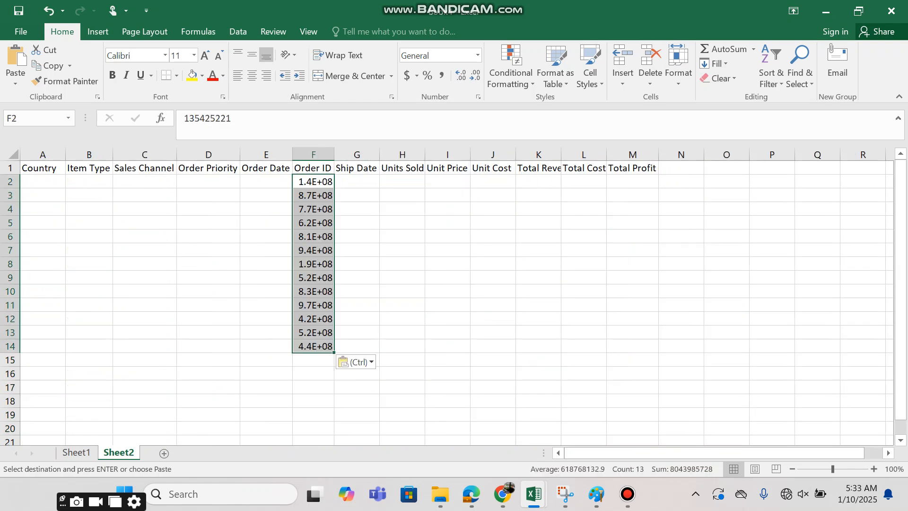
pyautogui.doubleClick(335, 155)
pyautogui.click(76, 452)
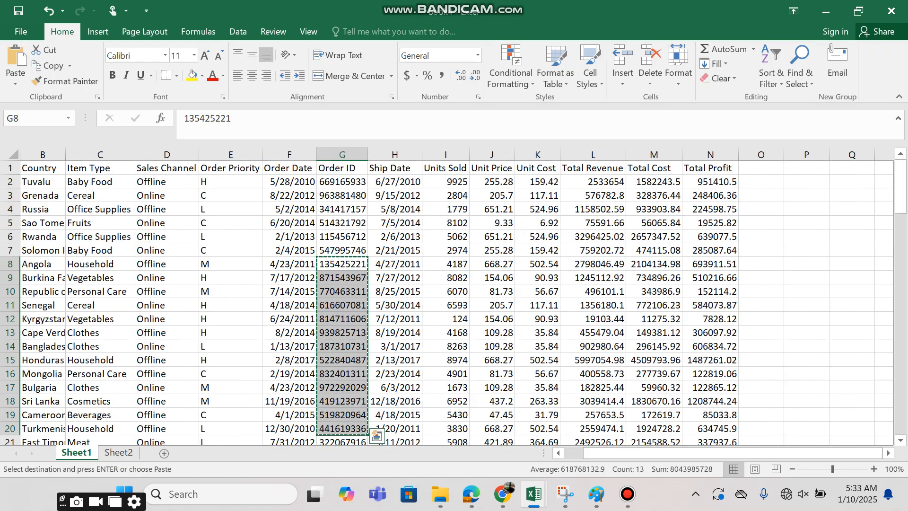
# Step: Select the entire sales data table on Sheet1, headers included, down to row 101 and name the range total_data
pyautogui.click(43, 168)
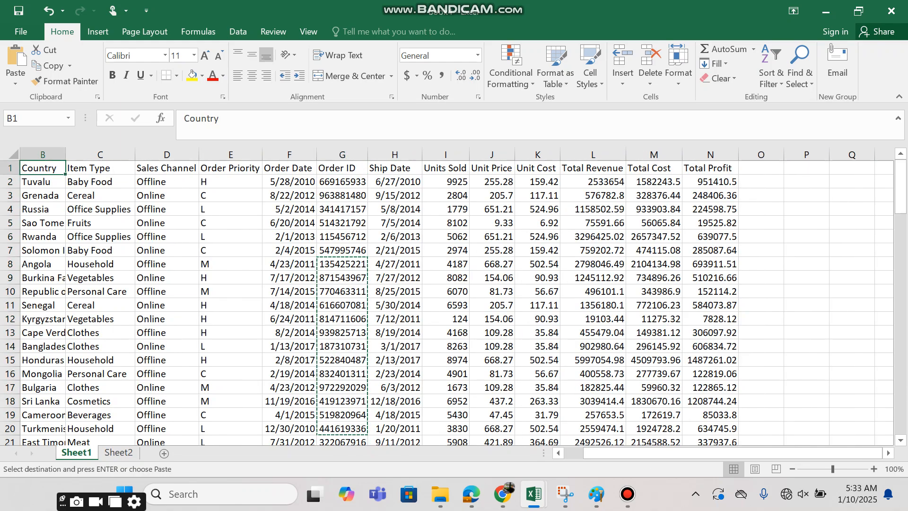
pyautogui.scroll(-1, 379, 302)
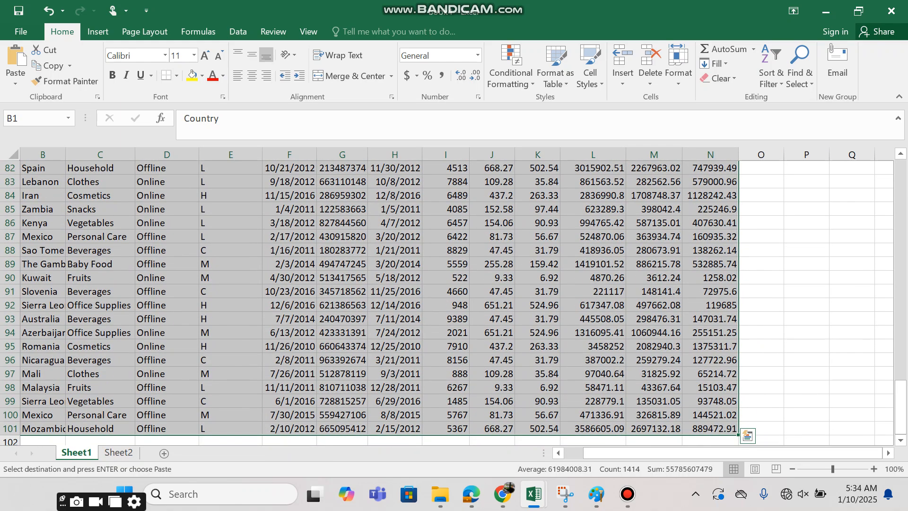
pyautogui.click(20, 119)
pyautogui.write('total_data')
pyautogui.press('Return')
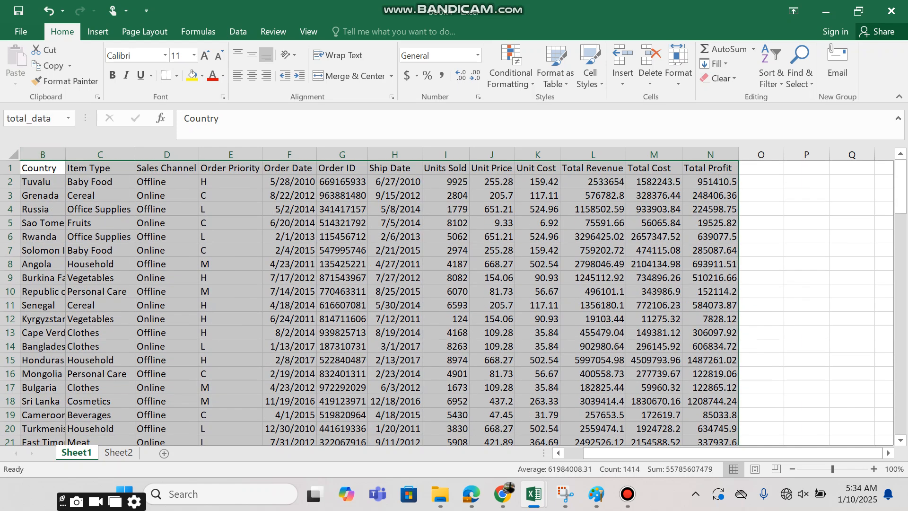
# Step: Name the header cells from Country to Total Profit (B1:N1) on Sheet1 total_columns
pyautogui.click(42, 168)
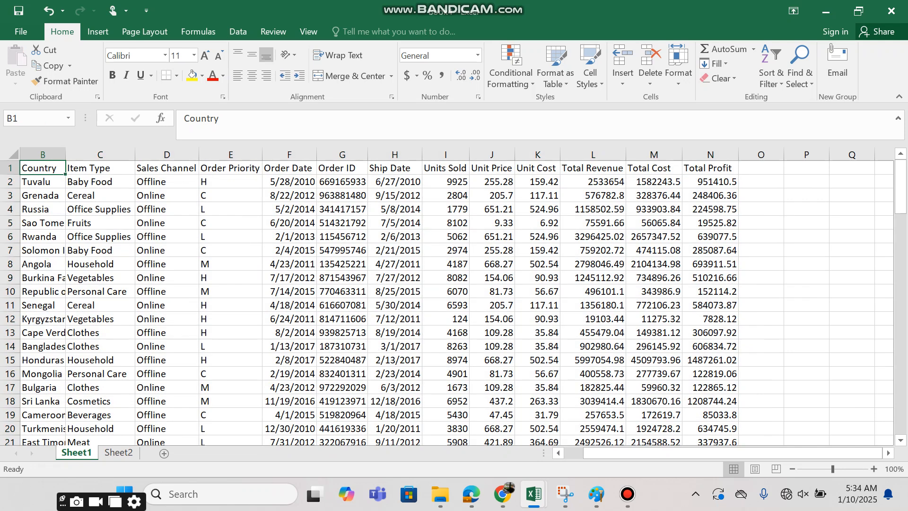
pyautogui.hotkey('ctrl', 'shift', 'Right')
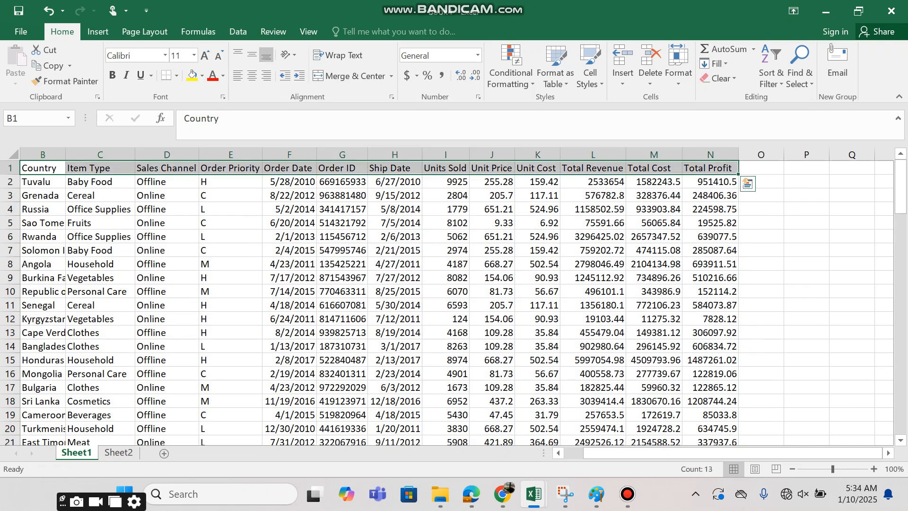
pyautogui.click(35, 118)
pyautogui.write('total_')
pyautogui.write('columns')
pyautogui.press('Return')
# Step: Name the Order ID column on Sheet1, from its header G1 down to row 101, total_id
pyautogui.click(343, 196)
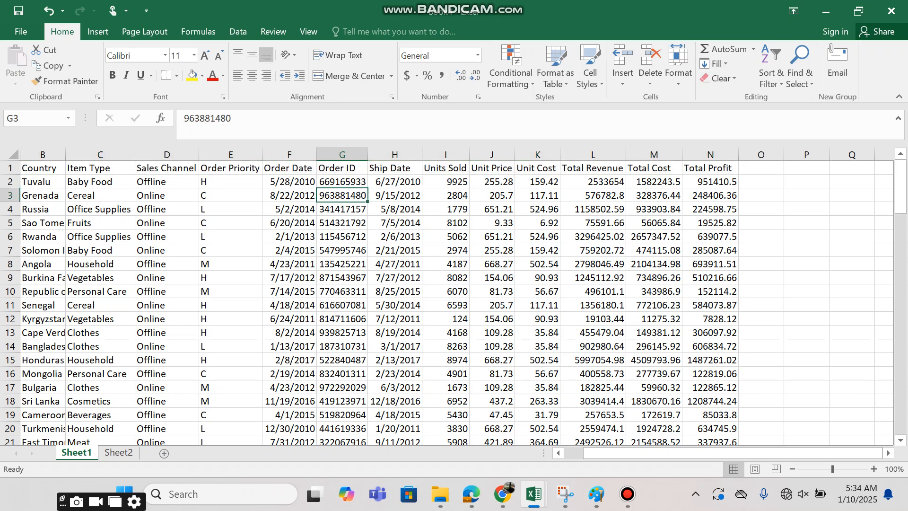
pyautogui.click(342, 168)
pyautogui.hotkey('ctrl', 'shift', 'Down')
pyautogui.click(36, 118)
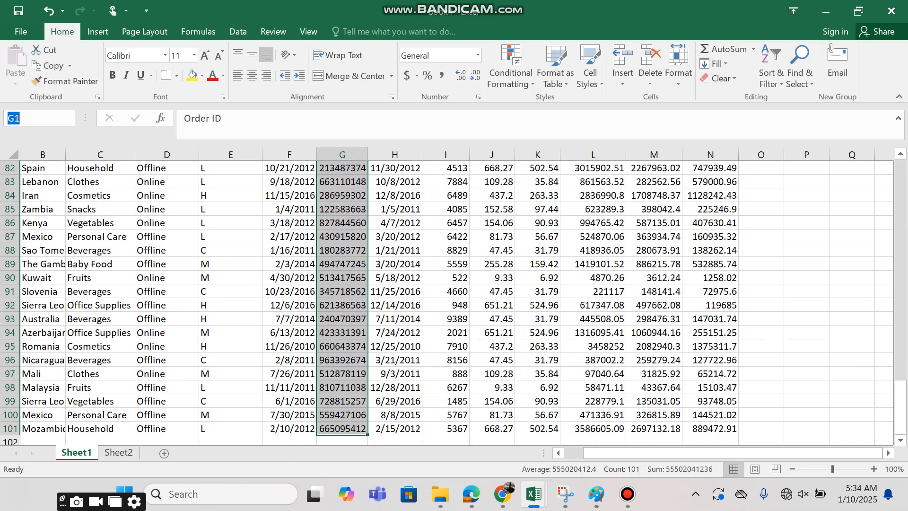
pyautogui.write('tola')
pyautogui.press('BackSpace')
pyautogui.press('BackSpace')
pyautogui.write('tal_id')
pyautogui.press('Return')
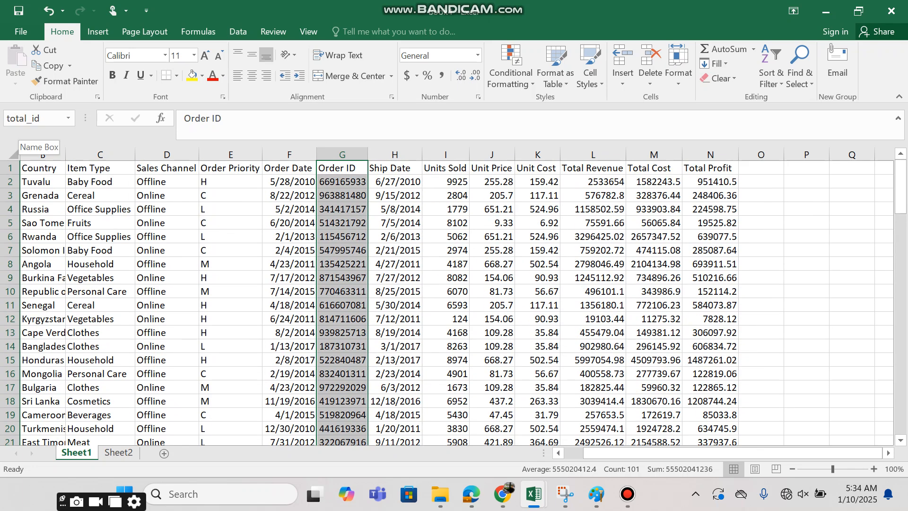
pyautogui.click(101, 223)
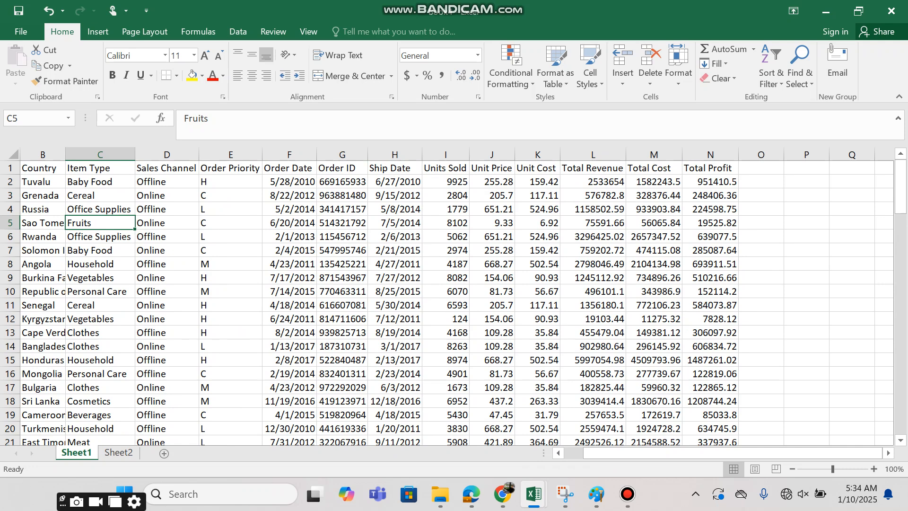
# Step: Start an INDEX formula in cell A2 of Sheet2 with total_data as its array
pyautogui.click(119, 453)
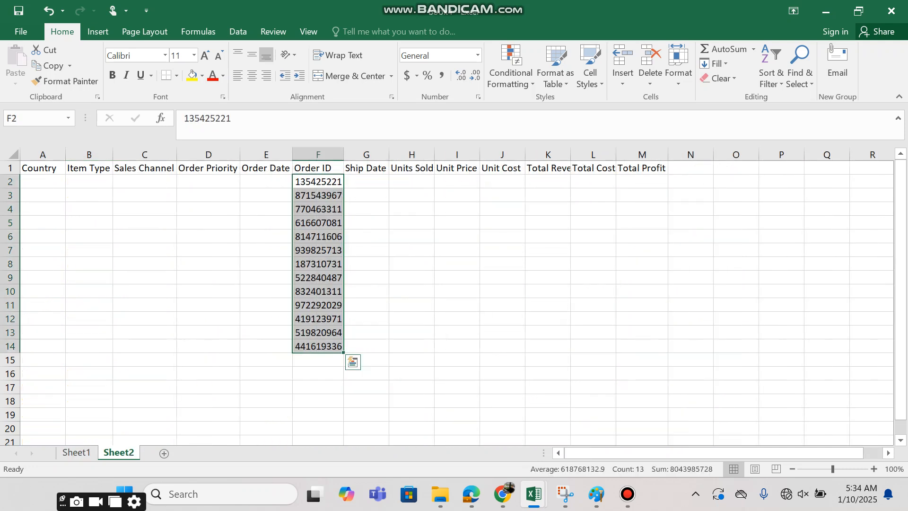
pyautogui.click(42, 182)
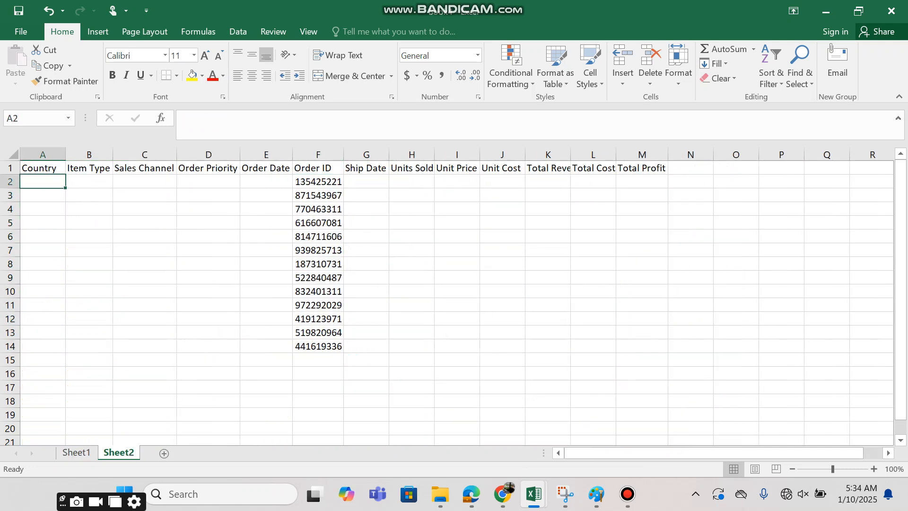
pyautogui.write('=')
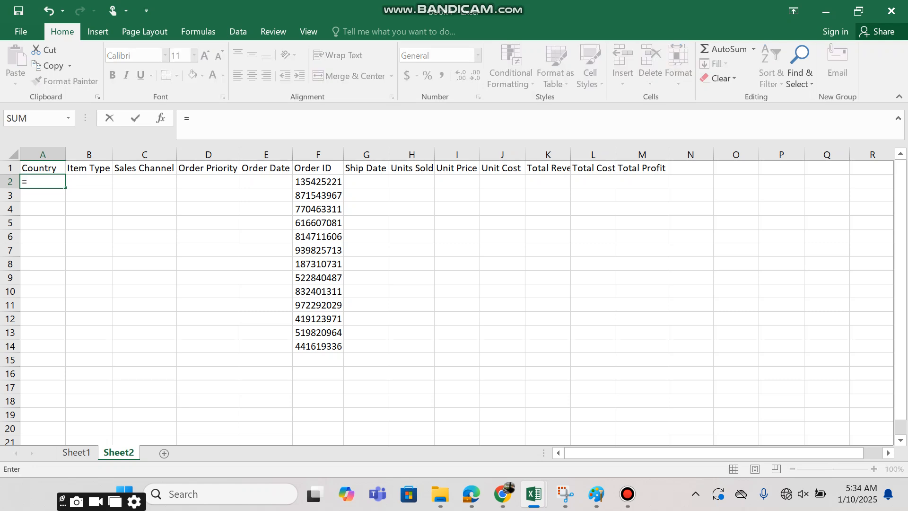
pyautogui.write('ind')
pyautogui.press('Tab')
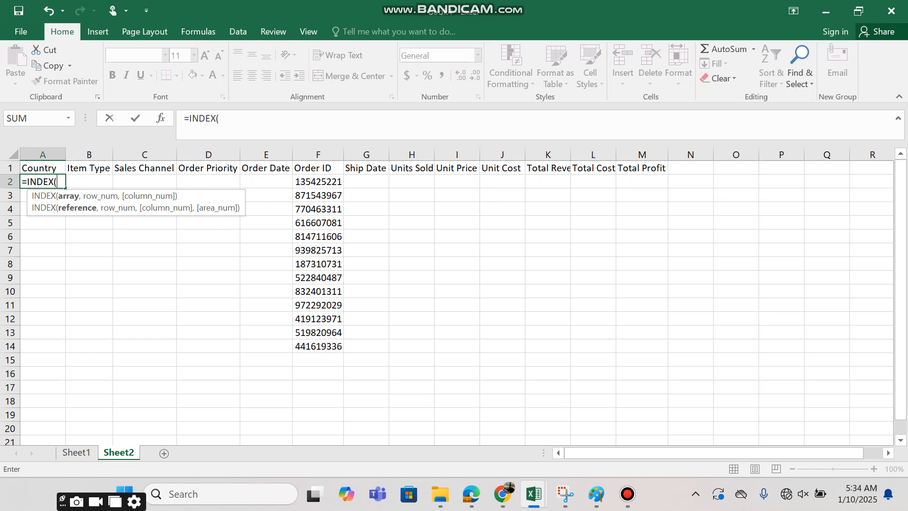
pyautogui.write('com')
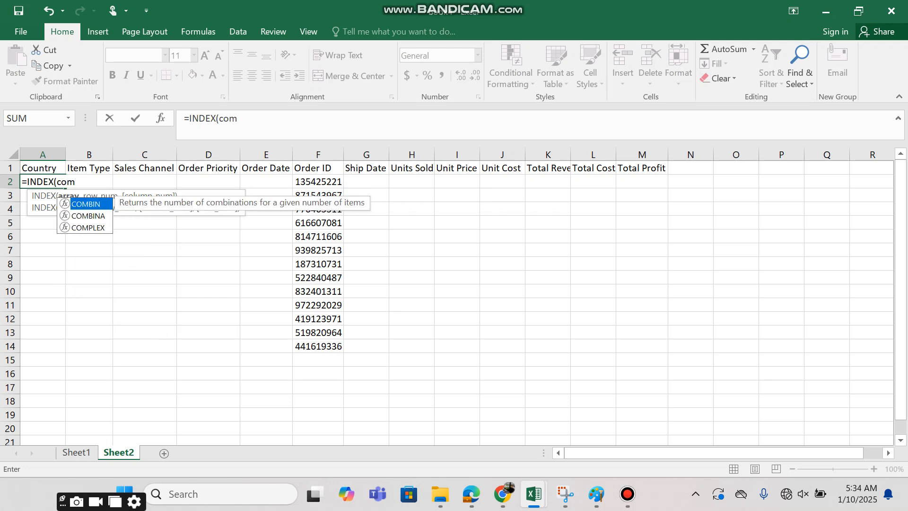
pyautogui.press('BackSpace')
pyautogui.press('BackSpace')
pyautogui.press('BackSpace')
pyautogui.write('tot')
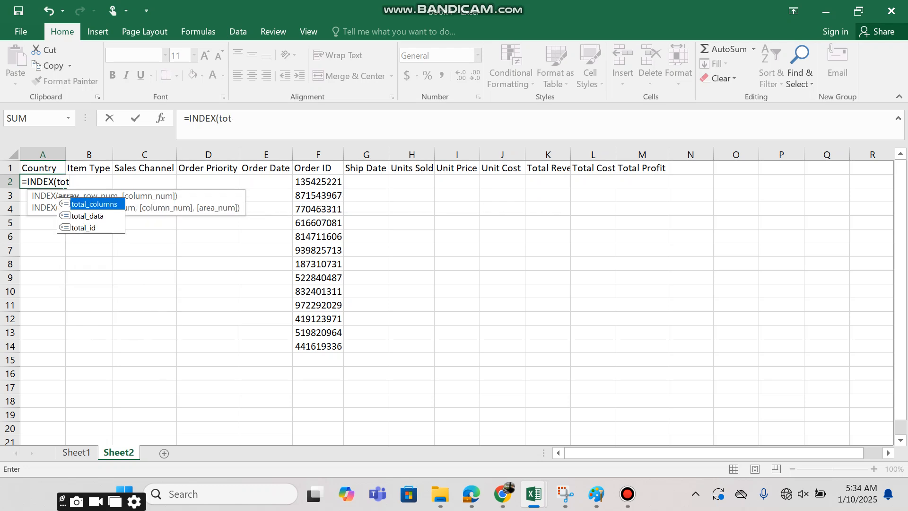
pyautogui.press('Down')
pyautogui.press('Down')
pyautogui.press('Up')
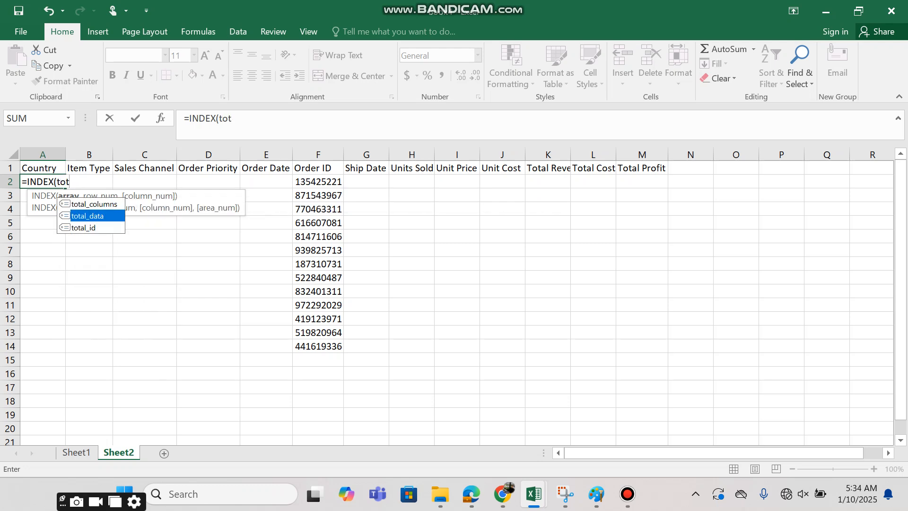
pyautogui.press('Tab')
pyautogui.write(',')
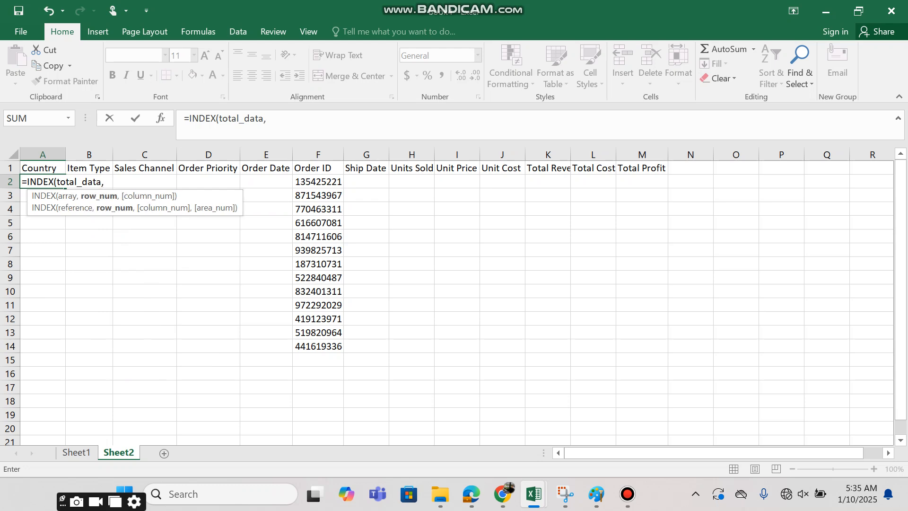
# Step: Add MATCH(F2,total_id,0) as the row number argument of the INDEX formula in A2
pyautogui.write('mat')
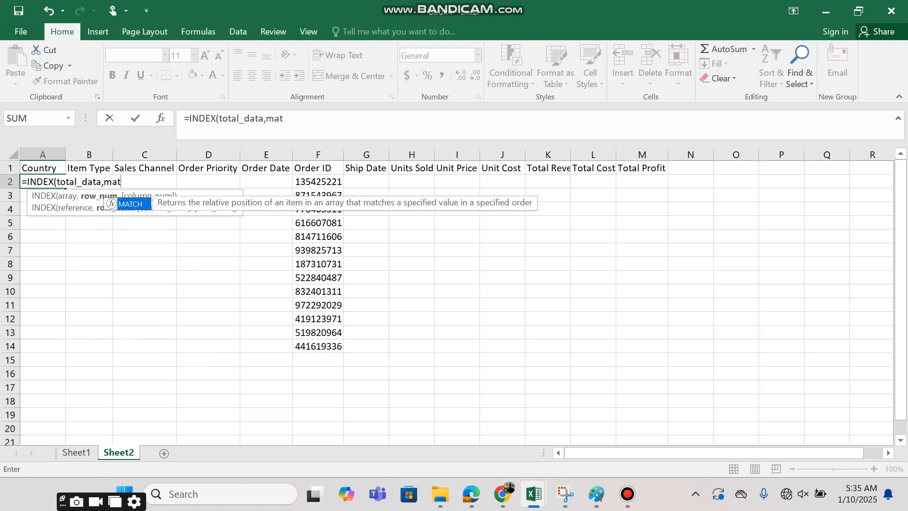
pyautogui.press('Tab')
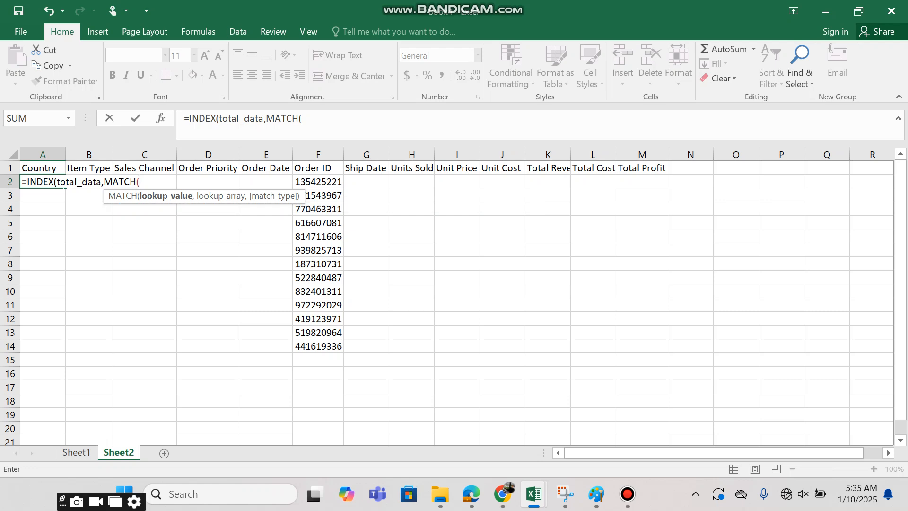
pyautogui.hotkey('ctrl', 'Right')
pyautogui.write(',')
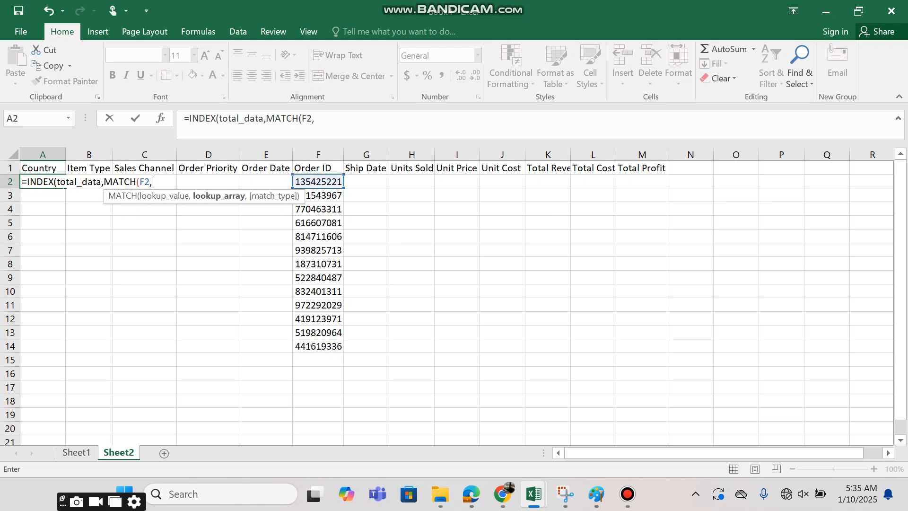
pyautogui.write('tot')
pyautogui.press('Down')
pyautogui.press('Down')
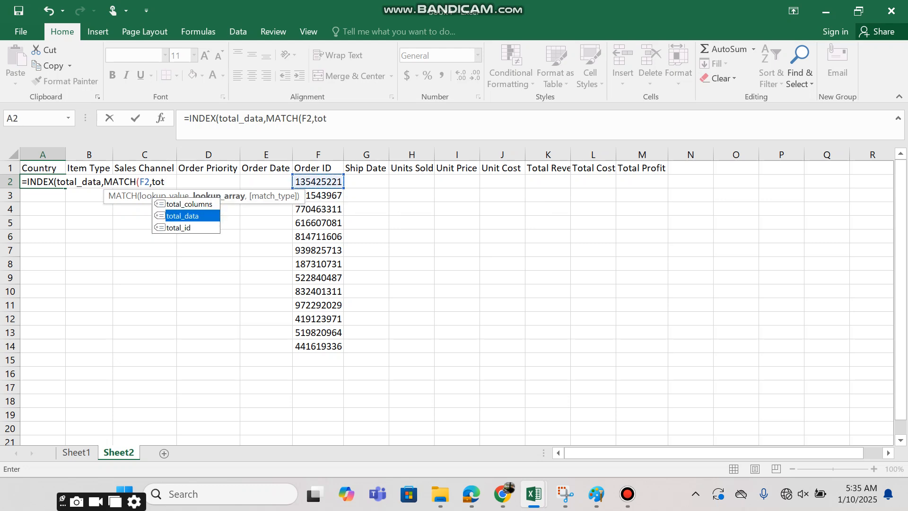
pyautogui.press('Tab')
pyautogui.write(',')
pyautogui.press('Down')
pyautogui.press('Tab')
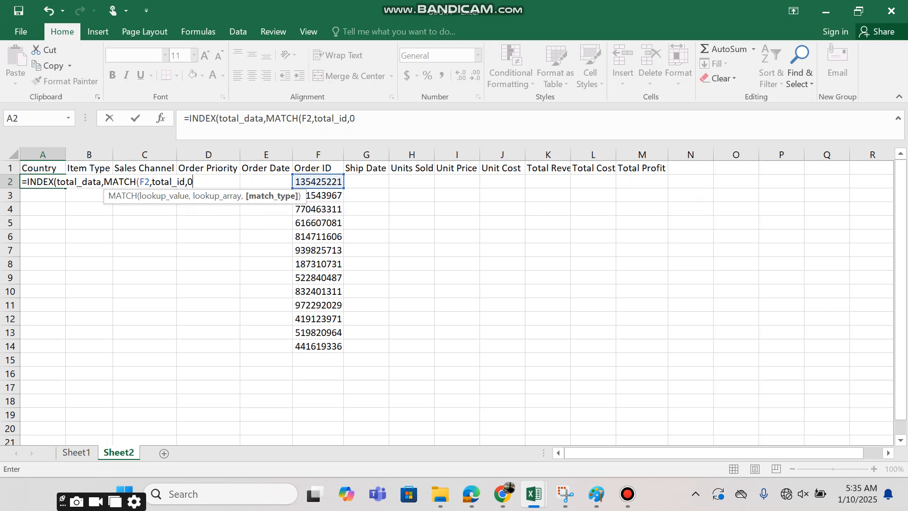
pyautogui.write('),')
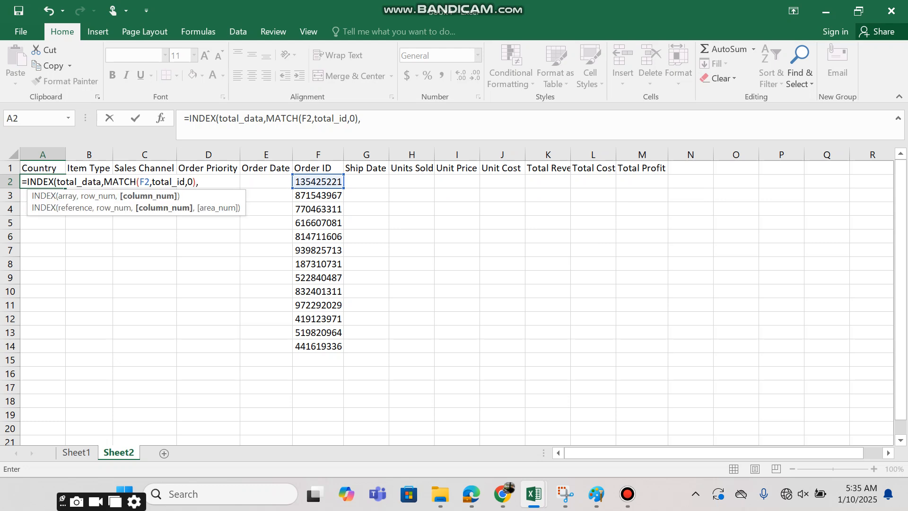
# Step: Add MATCH(A1,total_columns,0) as the column number argument and complete the INDEX formula in A2
pyautogui.write('ma')
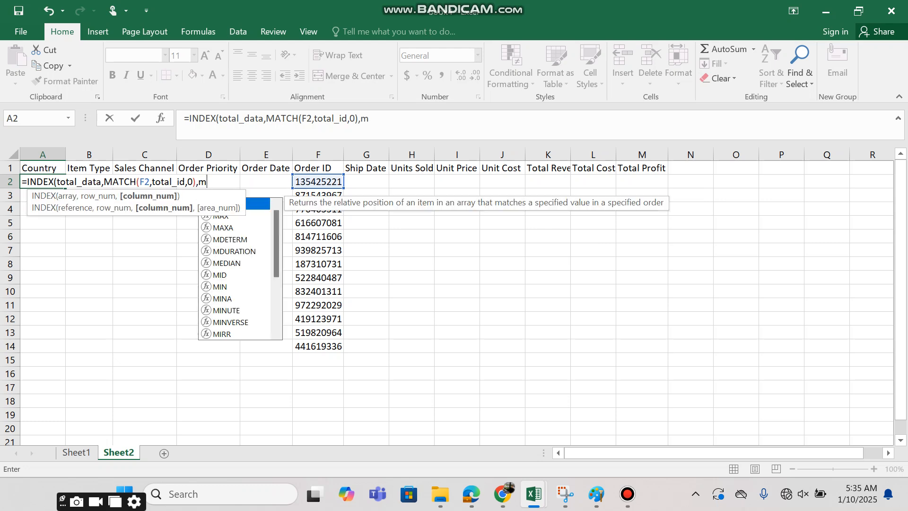
pyautogui.press('BackSpace')
pyautogui.press('BackSpace')
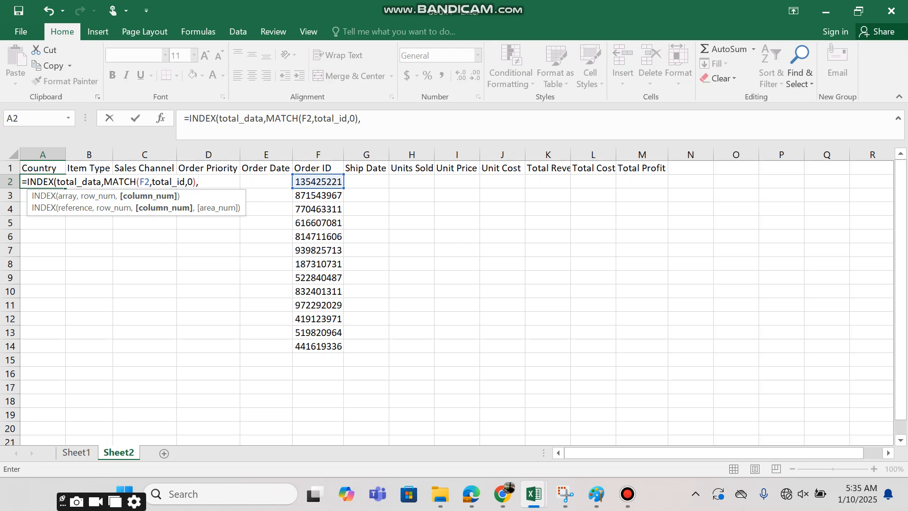
pyautogui.write('mat')
pyautogui.press('Tab')
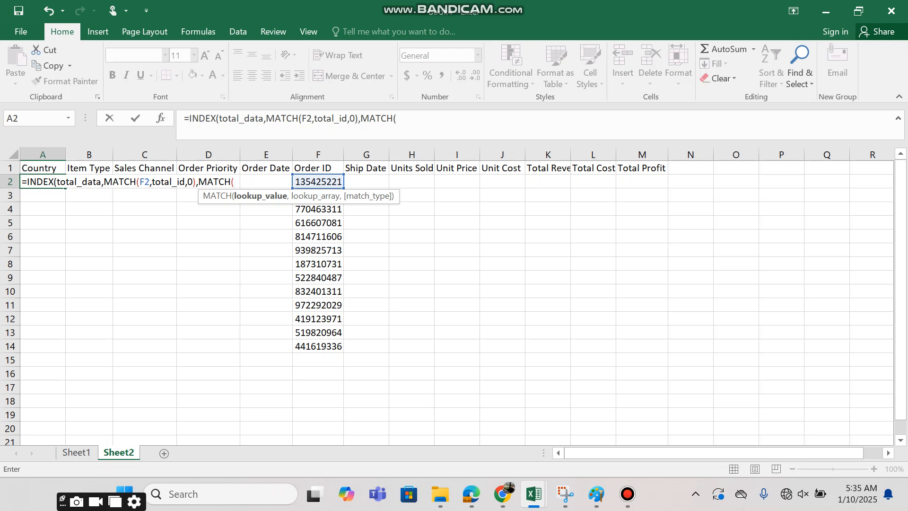
pyautogui.click(42, 168)
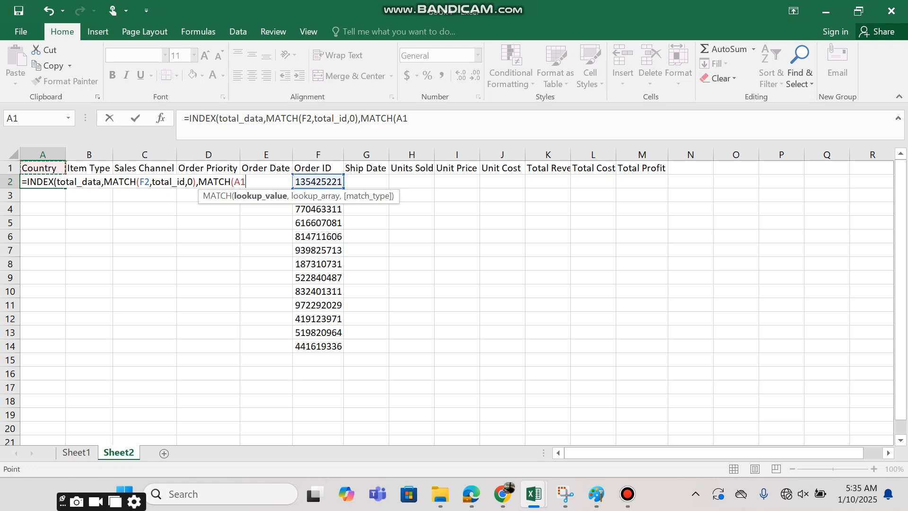
pyautogui.write(',tot')
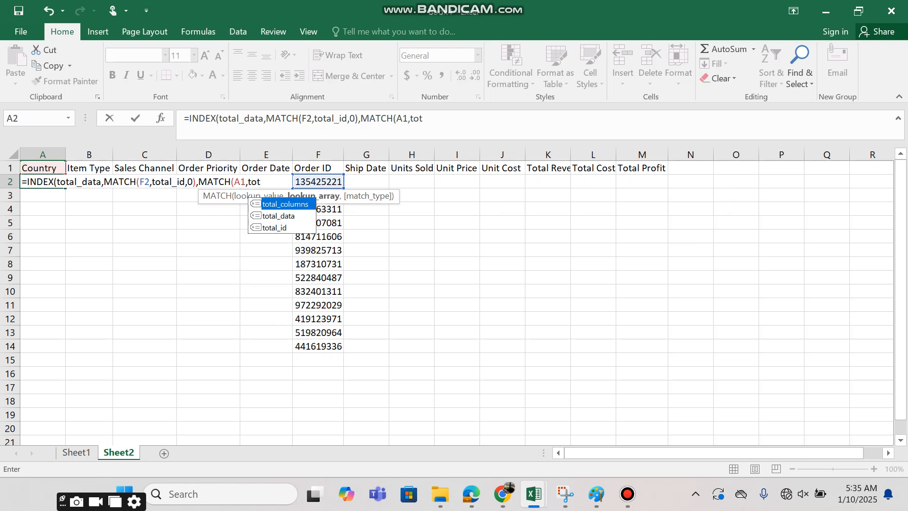
pyautogui.press('Tab')
pyautogui.write(',')
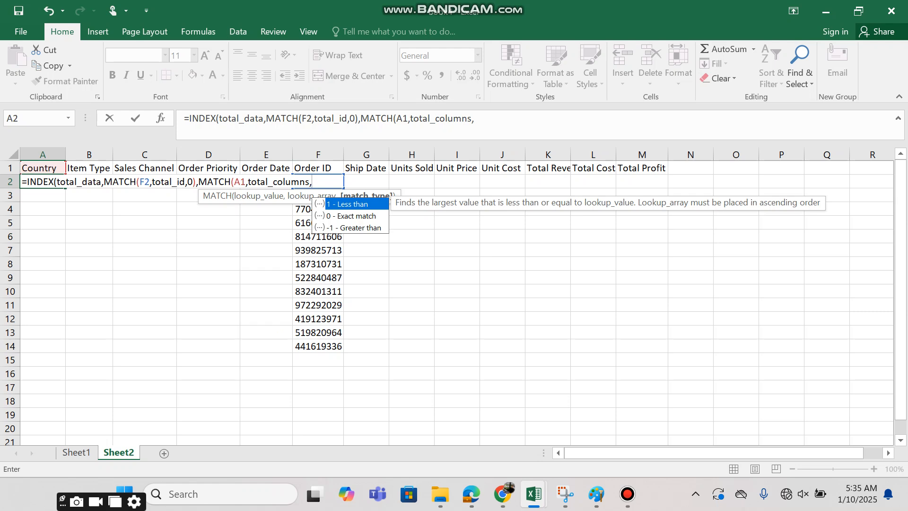
pyautogui.write('0))')
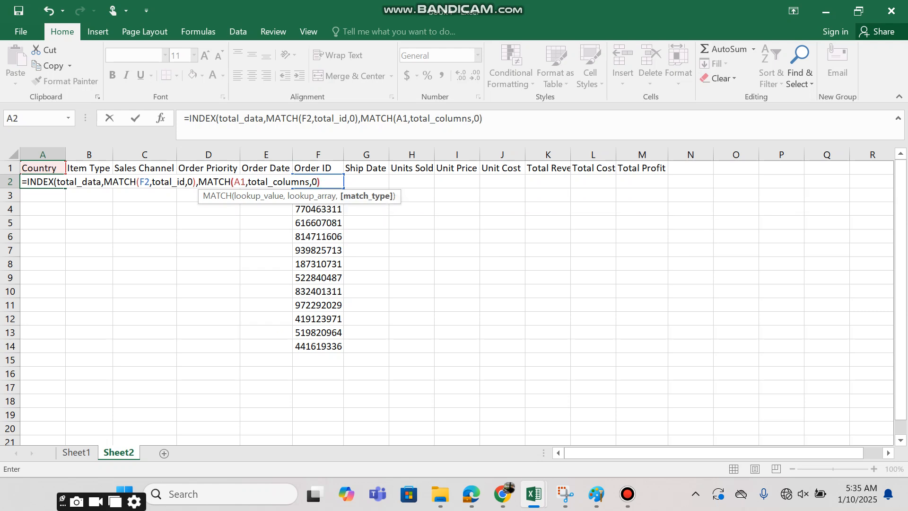
pyautogui.press('Return')
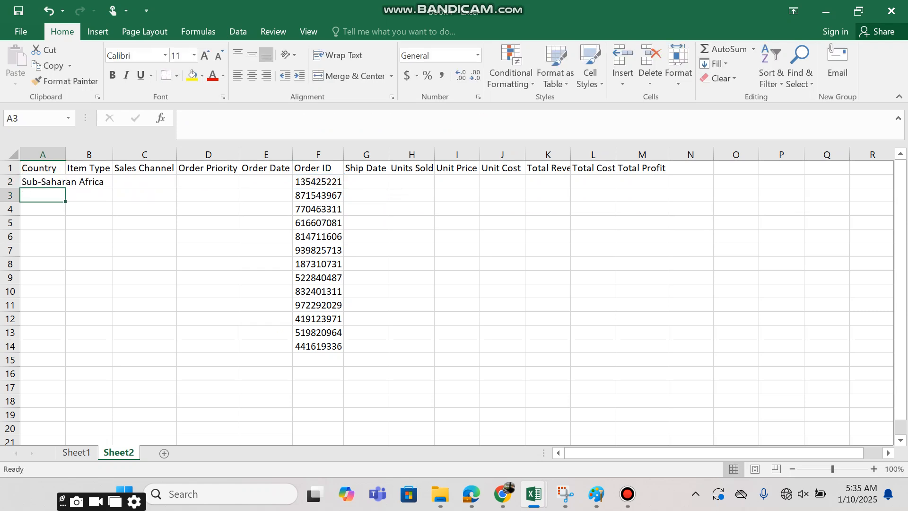
# Step: Fill the formula in A2 across to the Order Date column, covering B2:E2
pyautogui.press('Up')
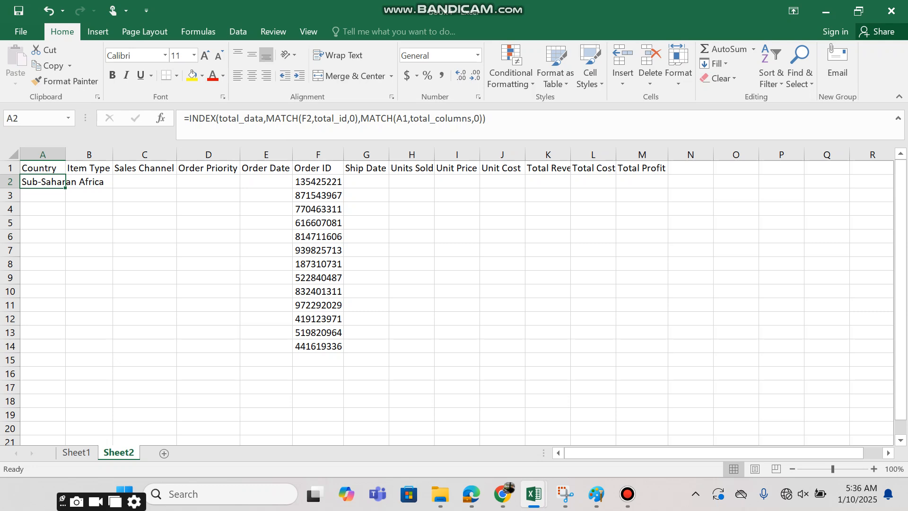
pyautogui.moveTo(65, 188); pyautogui.dragTo(290, 185)
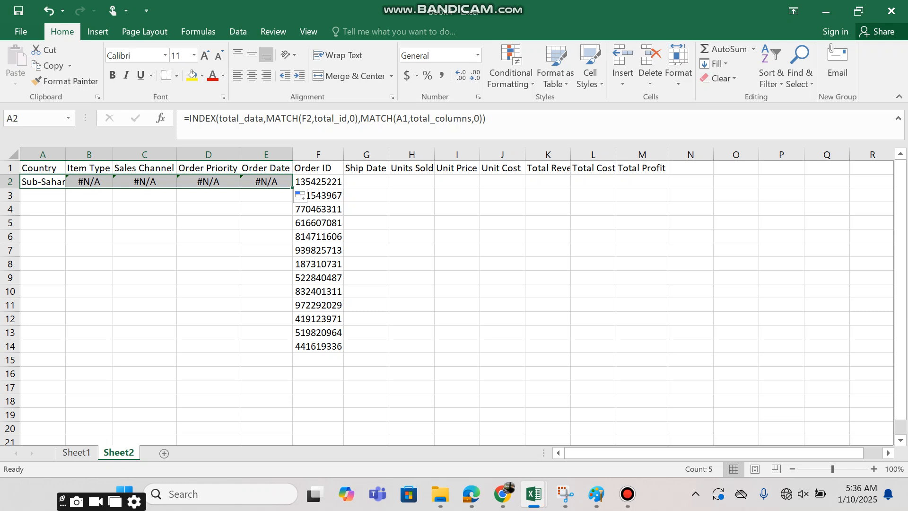
# Step: Change the lookup references in A2's formula to $F2 and A$1, and refill it across B2:E2
pyautogui.click(43, 182)
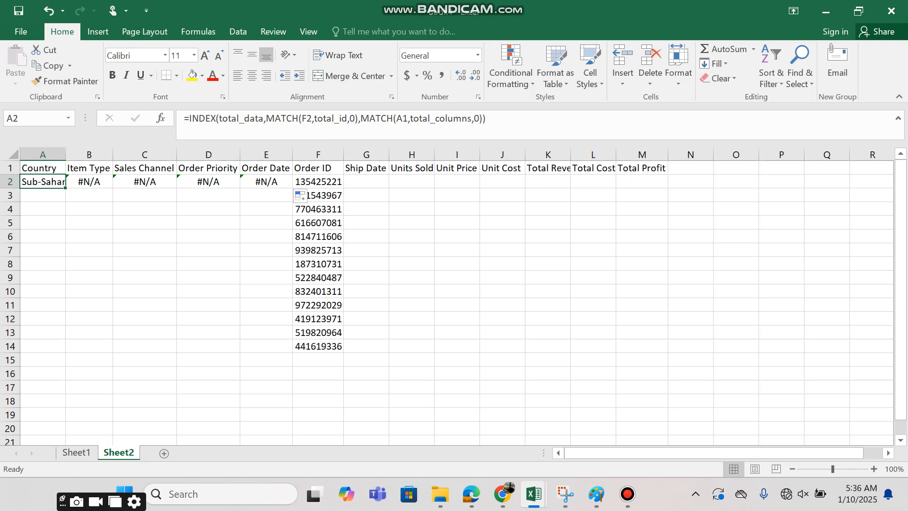
pyautogui.click(301, 119)
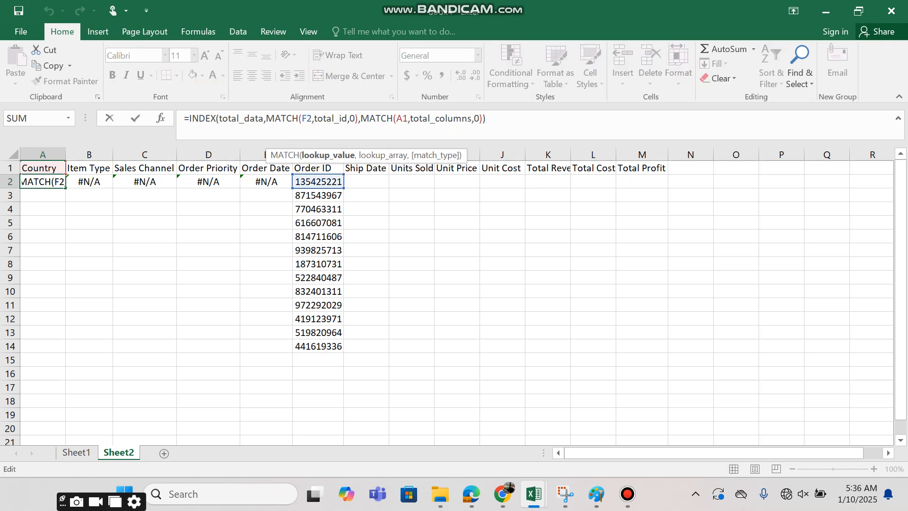
pyautogui.write('$')
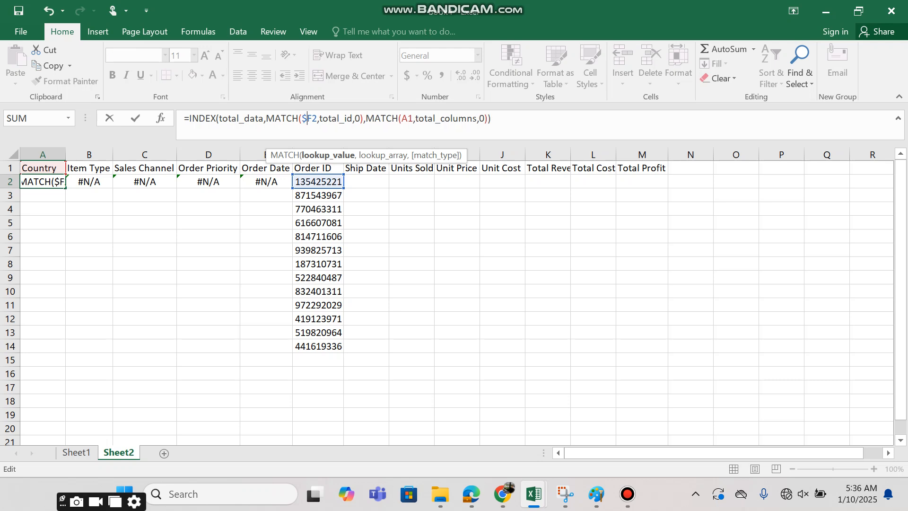
pyautogui.click(408, 119)
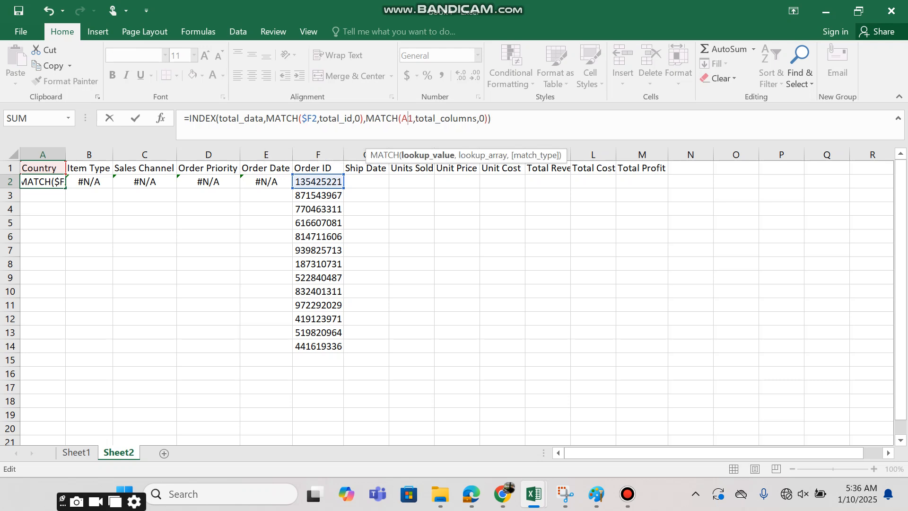
pyautogui.write('$')
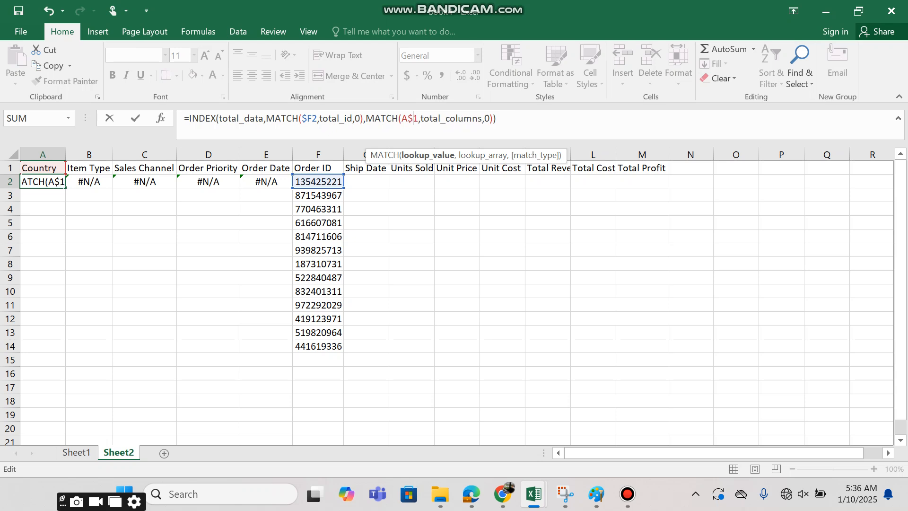
pyautogui.hotkey('ctrl', 'Return')
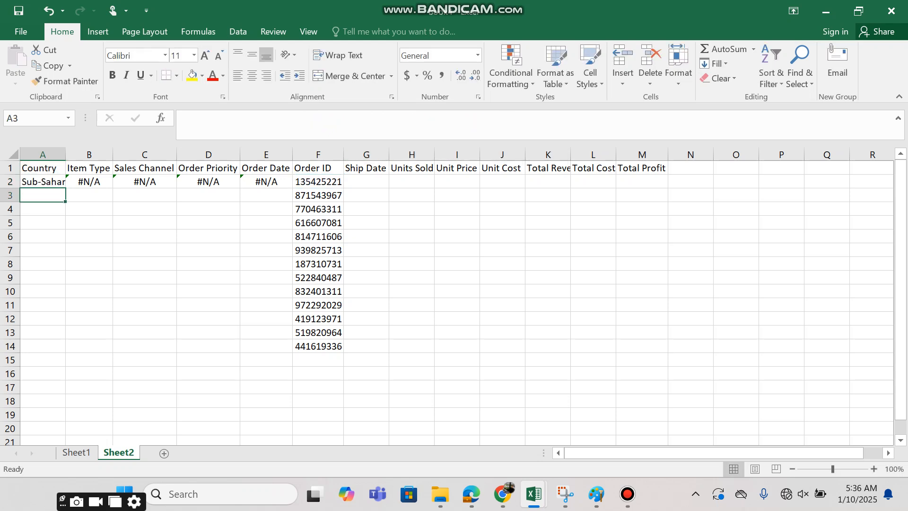
pyautogui.moveTo(66, 188); pyautogui.dragTo(280, 184)
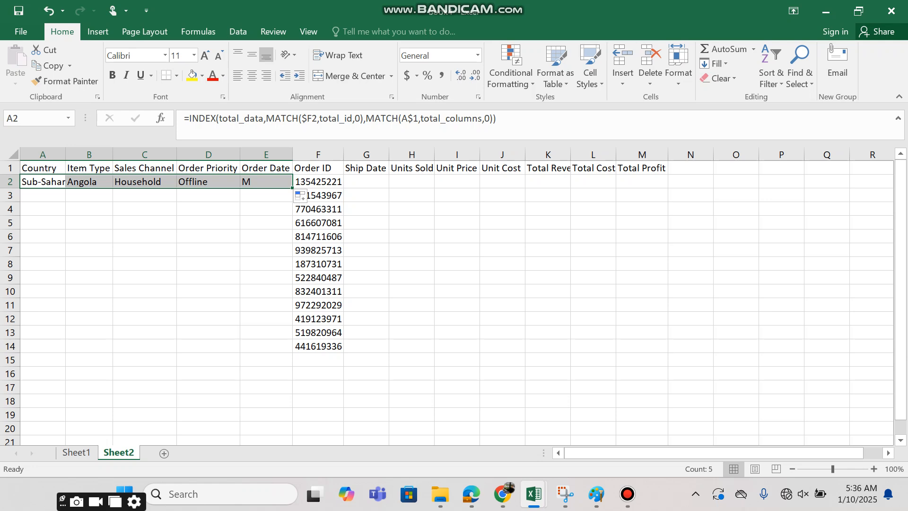
pyautogui.click(89, 182)
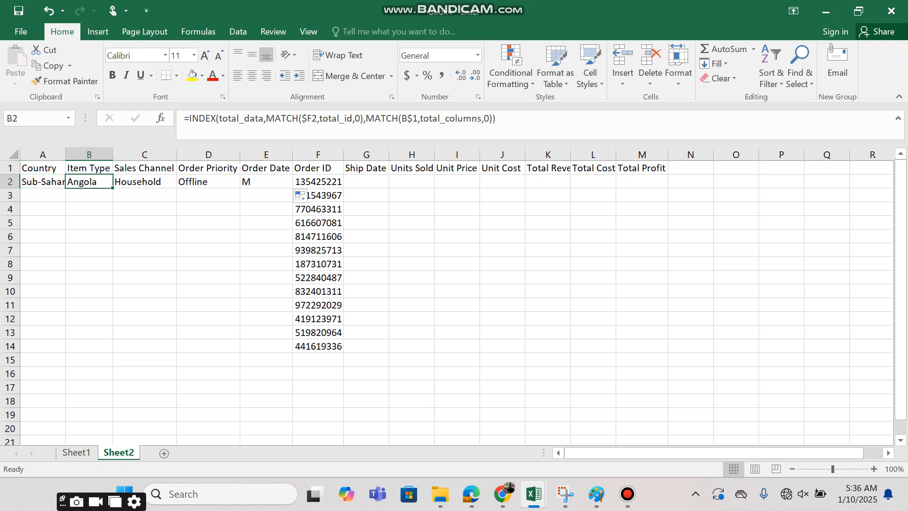
# Step: Copy the Order ID in F2 of Sheet2 and search for it in Sheet1
pyautogui.click(318, 182)
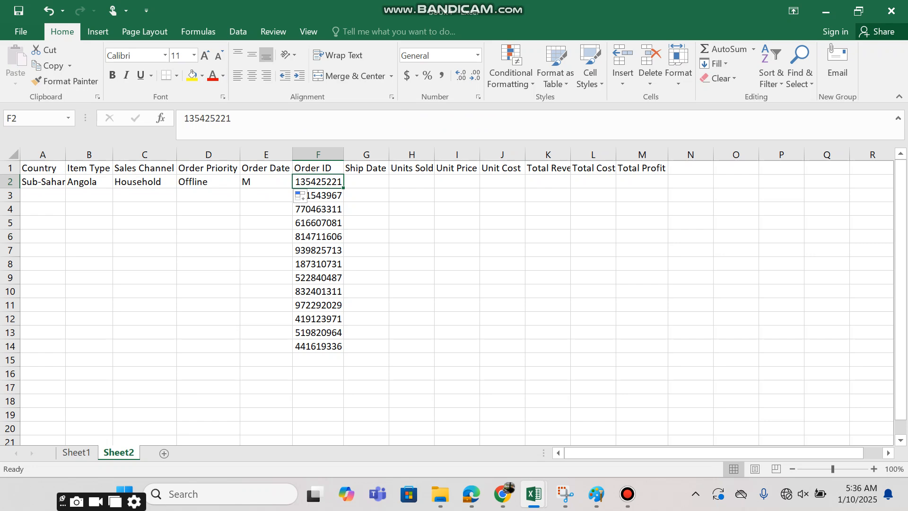
pyautogui.hotkey('ctrl', 'c')
pyautogui.hotkey('ctrl', 'pageup')
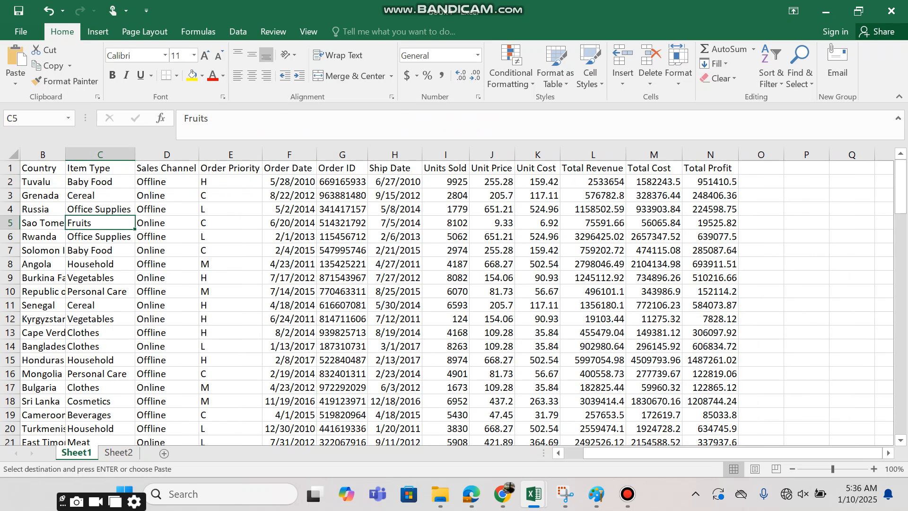
pyautogui.hotkey('ctrl', 'f')
pyautogui.hotkey('ctrl', 'v')
pyautogui.press('Return')
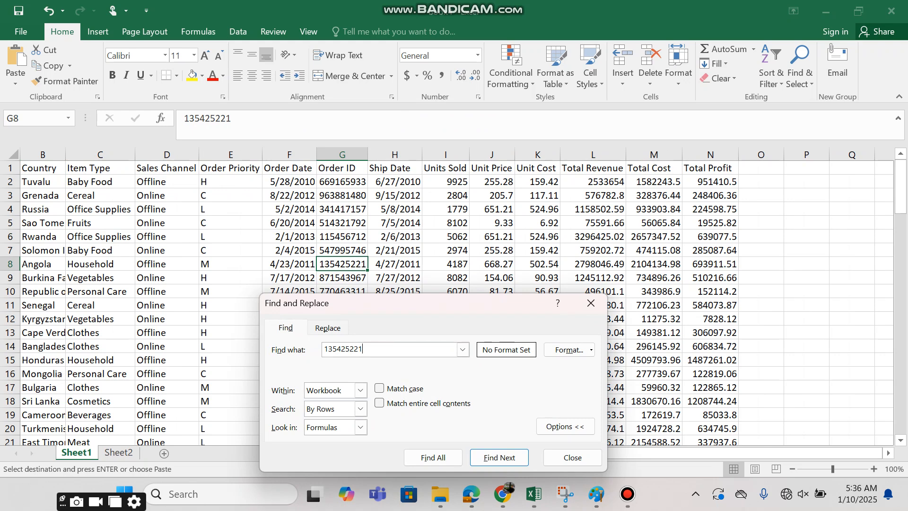
# Step: Compare the Order Date and Order Priority of the matching Sheet1 record with row 2 of Sheet2
pyautogui.click(118, 453)
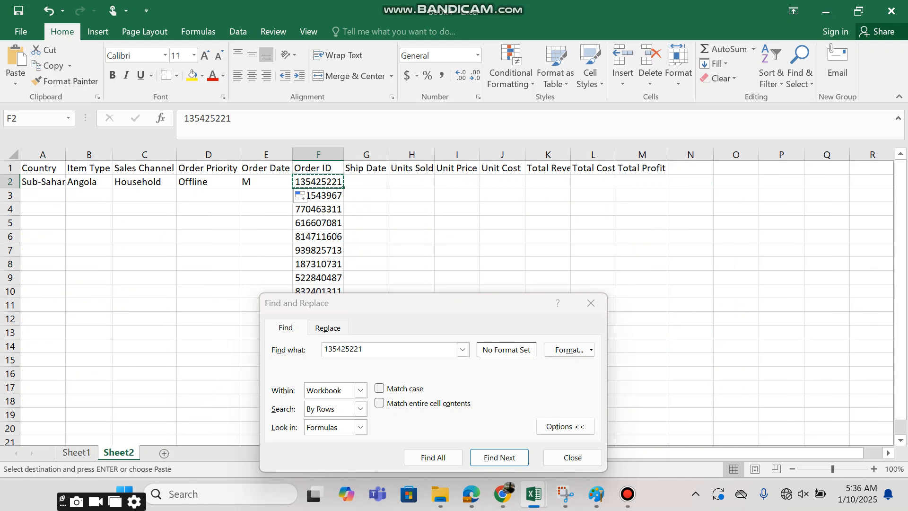
pyautogui.click(76, 453)
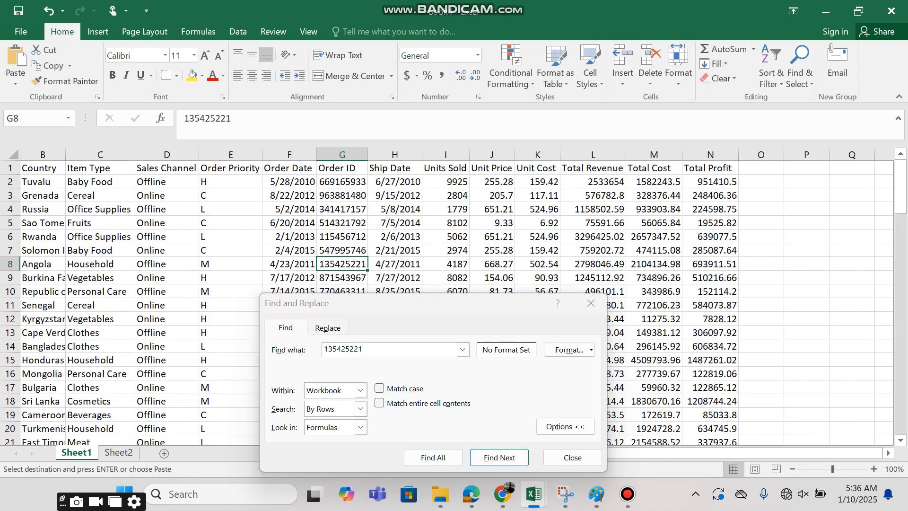
pyautogui.click(290, 264)
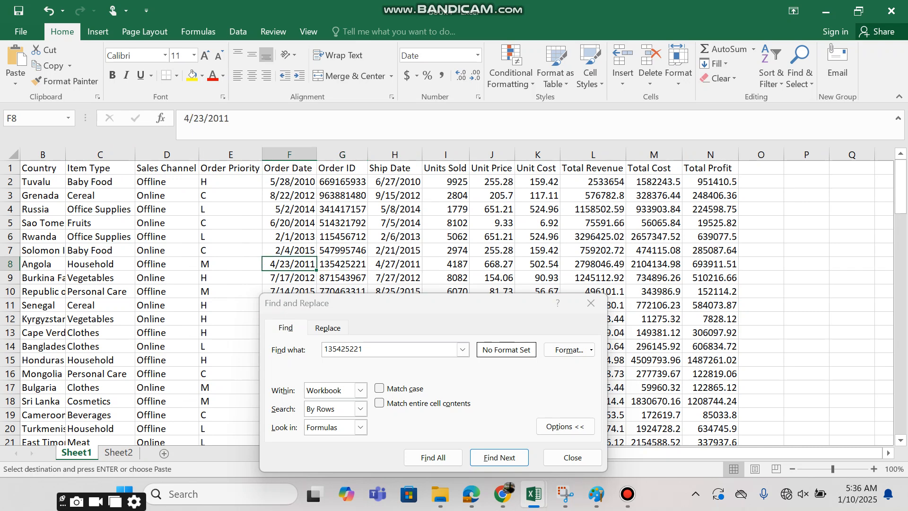
pyautogui.click(231, 264)
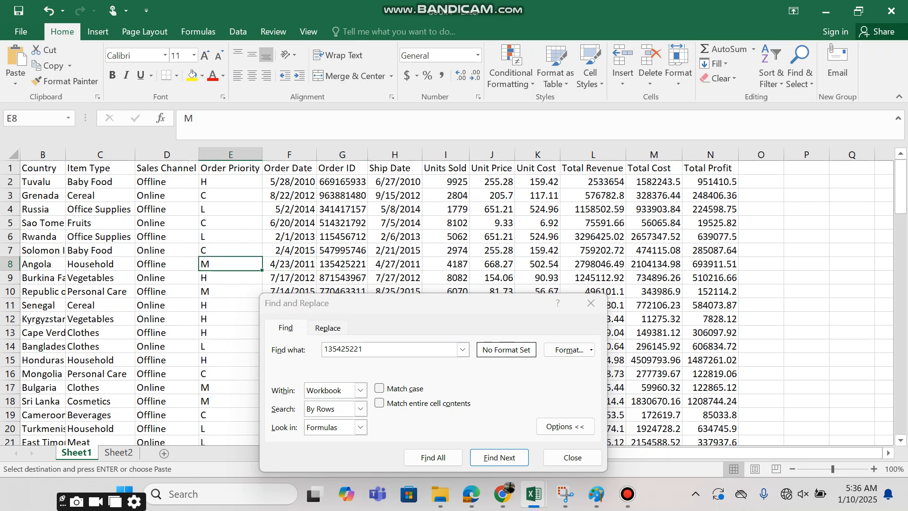
pyautogui.click(118, 452)
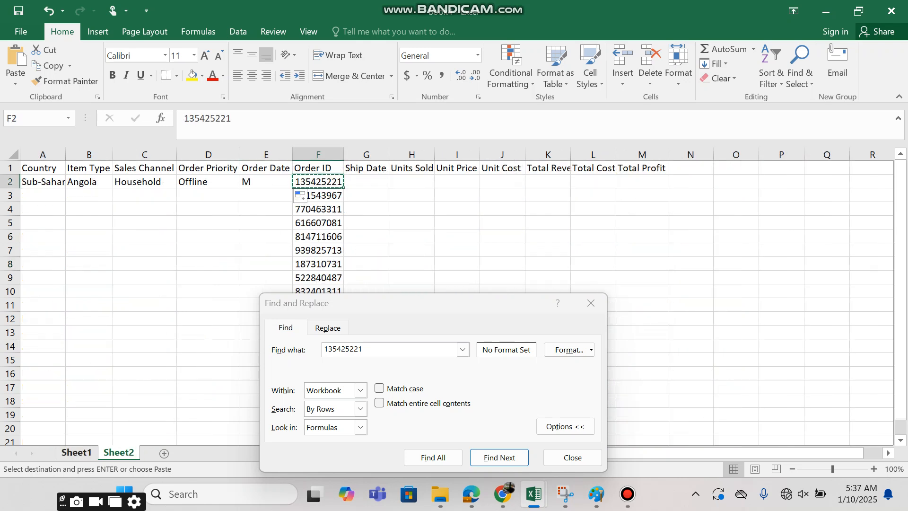
pyautogui.click(76, 452)
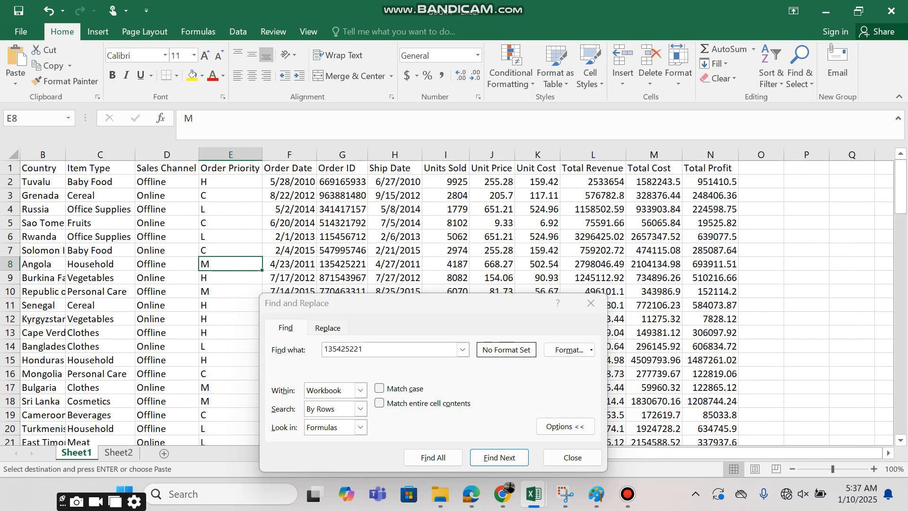
# Step: Select the Sheet1 headers from Country to Total Profit to check the total_columns range, and close the search
pyautogui.click(43, 236)
pyautogui.click(43, 223)
pyautogui.click(43, 209)
pyautogui.press('Up')
pyautogui.press('Up')
pyautogui.press('Up')
pyautogui.press('Left')
pyautogui.press('Right')
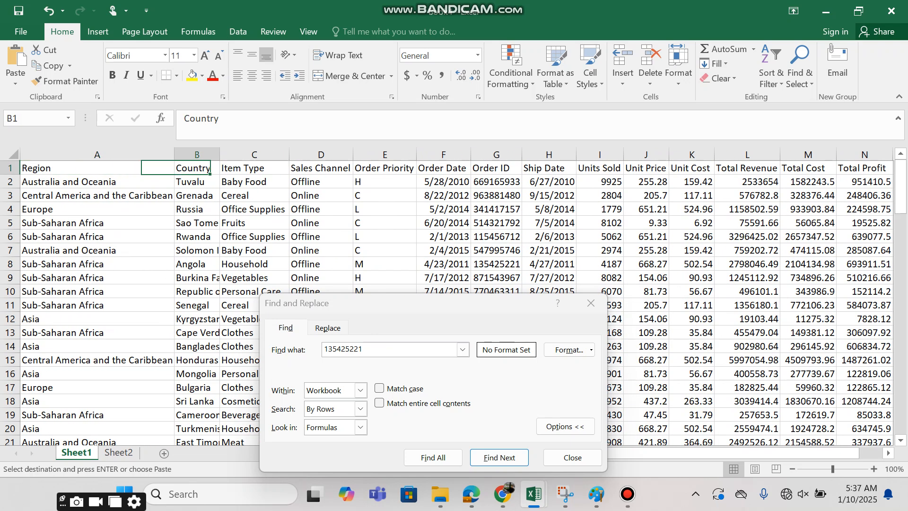
pyautogui.hotkey('ctrl', 'shift', 'Right')
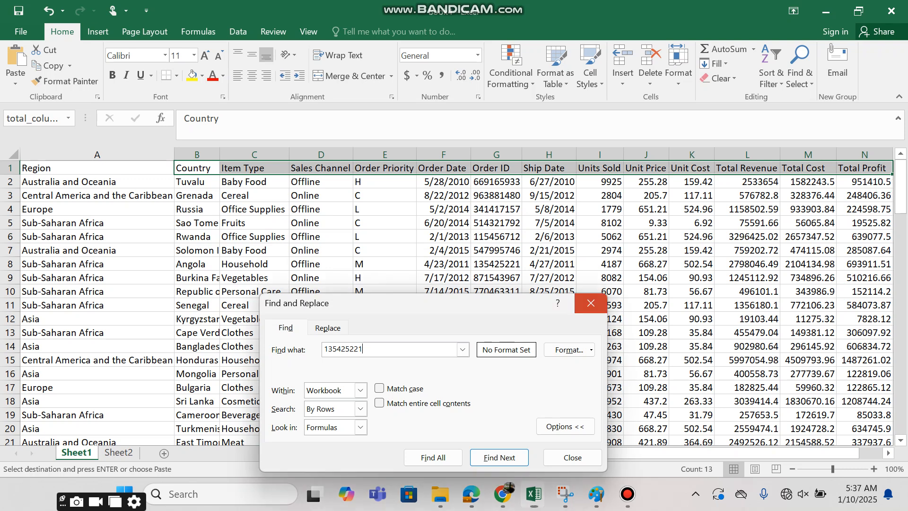
pyautogui.click(591, 303)
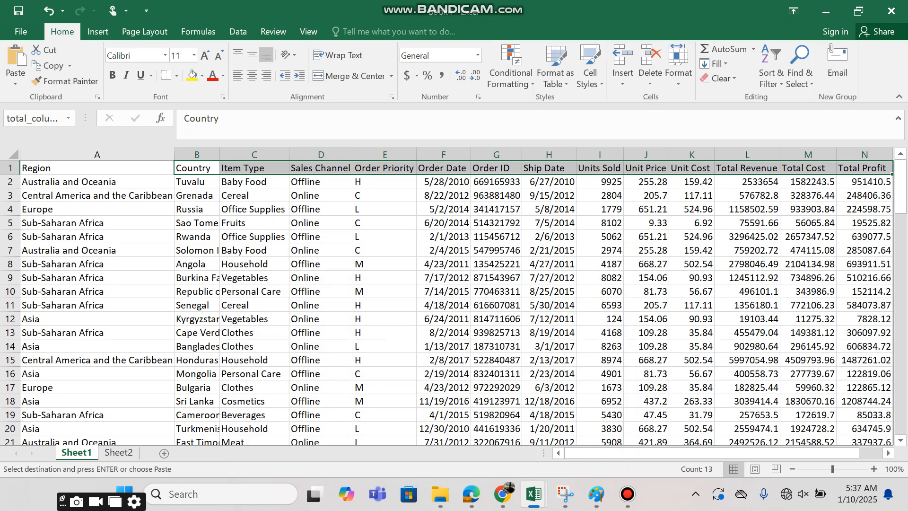
# Step: Search Sheet1 again for the Order ID copied from F2 to review its full record
pyautogui.click(119, 452)
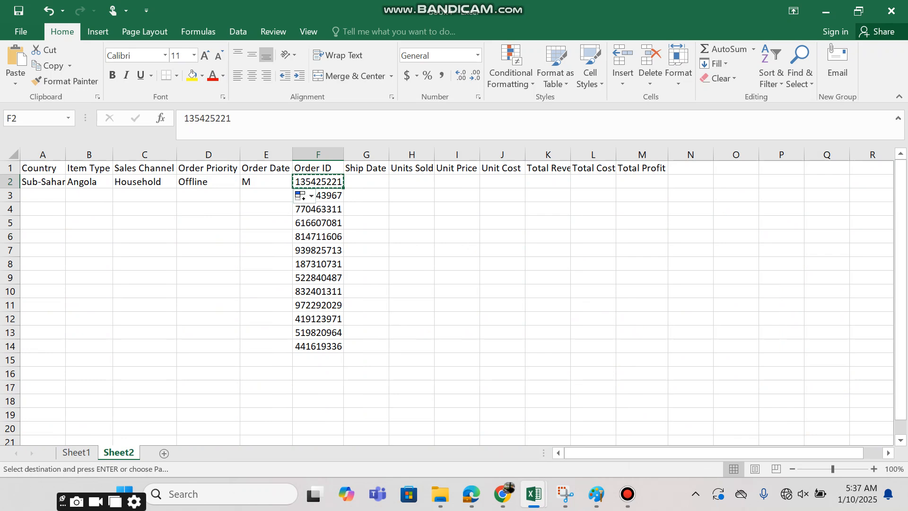
pyautogui.click(77, 452)
pyautogui.click(884, 183)
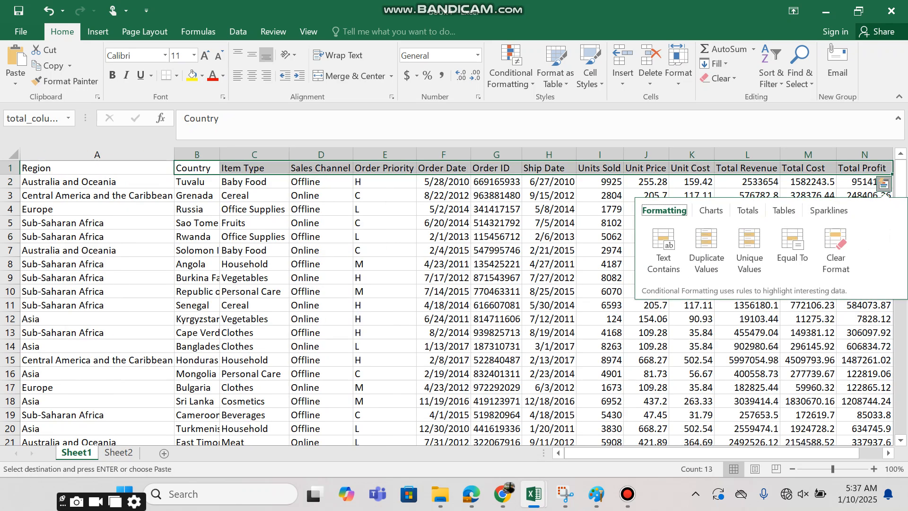
pyautogui.click(321, 305)
pyautogui.hotkey('ctrl', 'f')
pyautogui.press('Return')
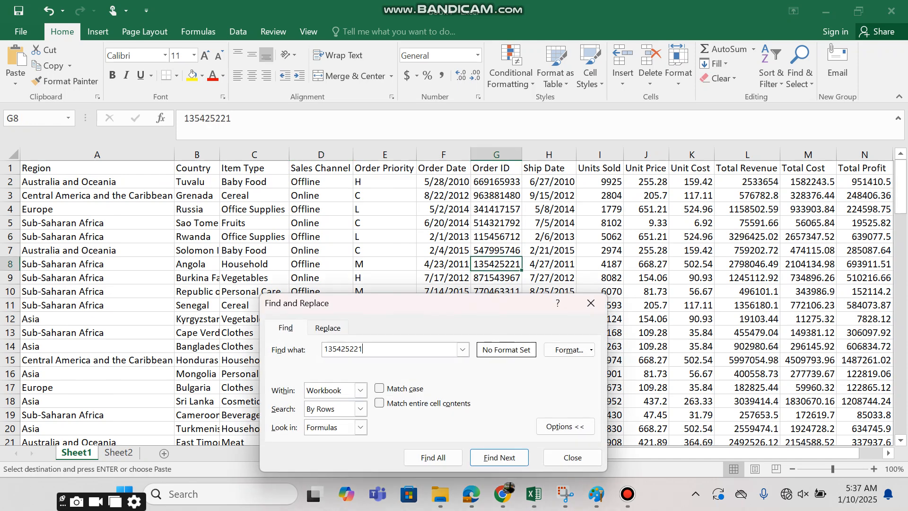
pyautogui.click(591, 303)
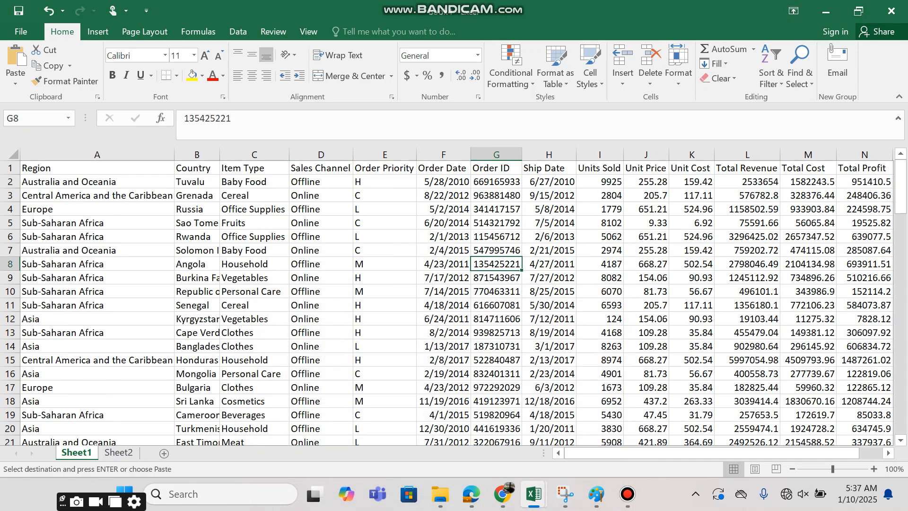
# Step: Compare the header range starting at Country with the Sheet1 data range starting at Region, and check against Sheet2
pyautogui.moveTo(197, 168); pyautogui.dragTo(711, 169)
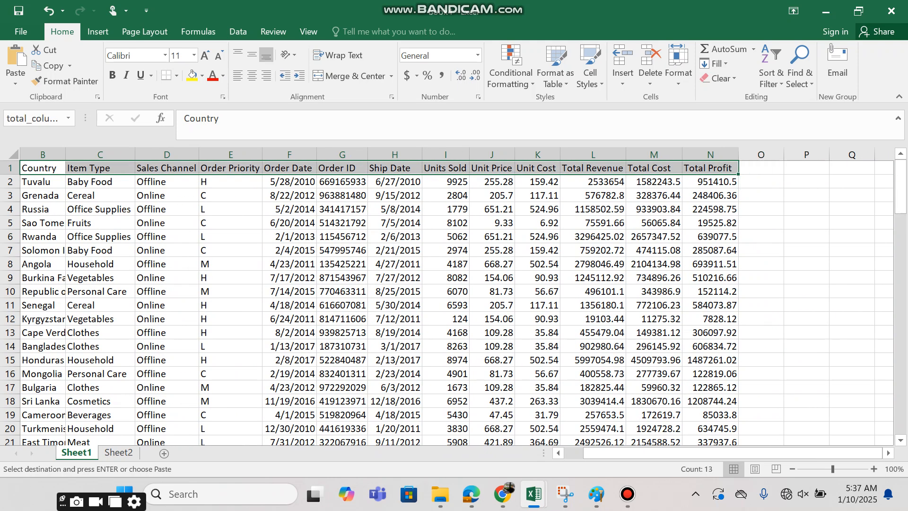
pyautogui.moveTo(733, 453); pyautogui.dragTo(711, 454)
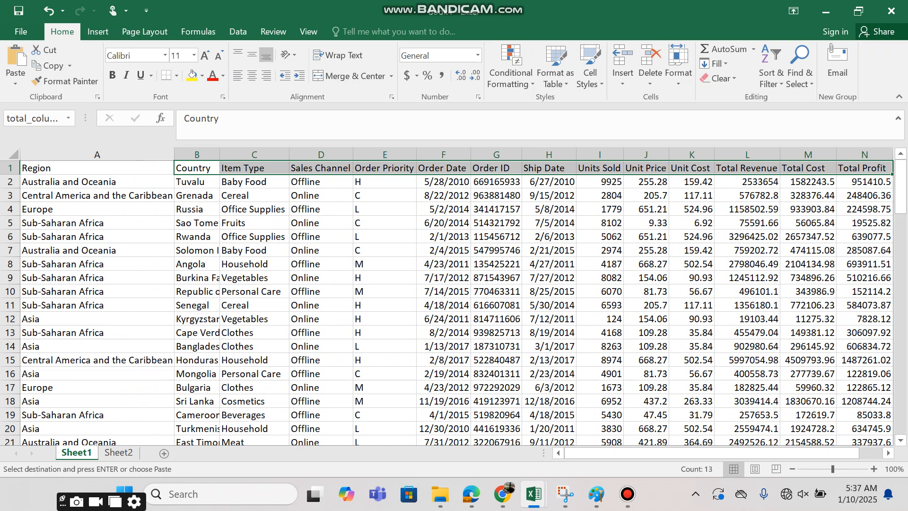
pyautogui.moveTo(97, 168); pyautogui.dragTo(809, 418)
pyautogui.scroll(5, 809, 418)
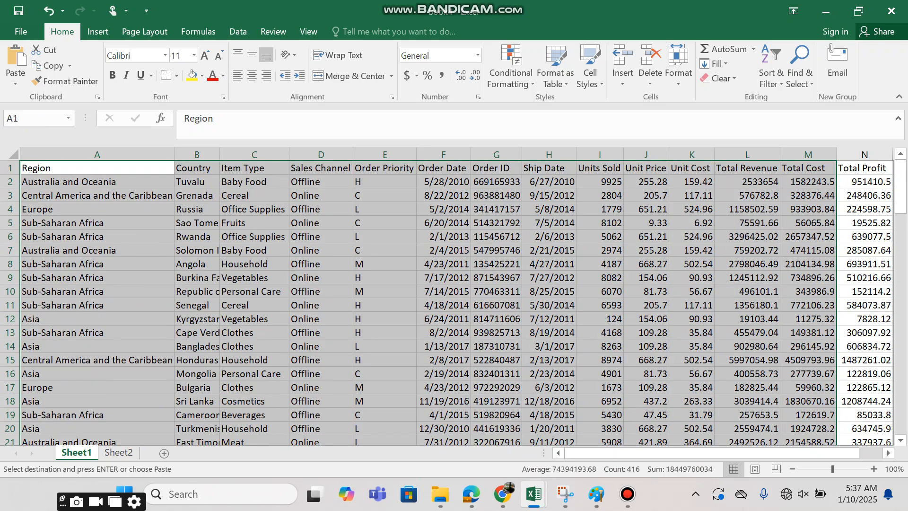
pyautogui.click(118, 452)
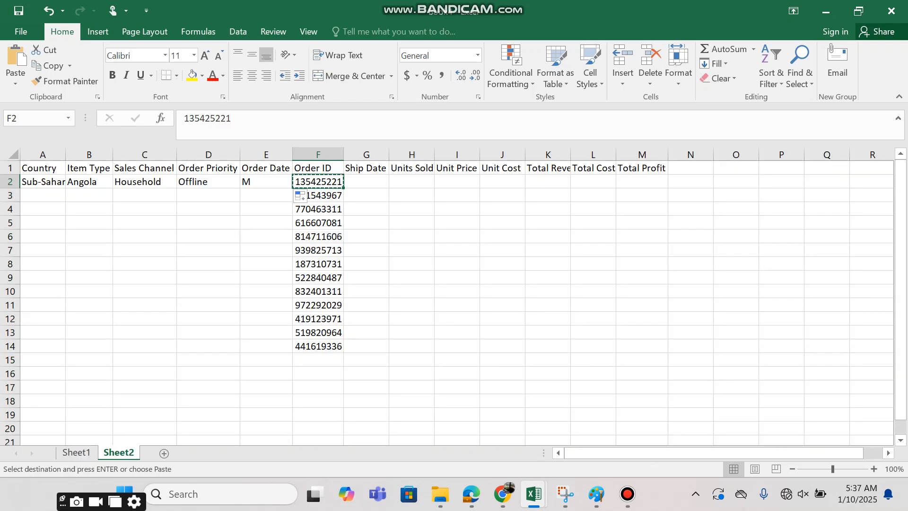
pyautogui.hotkey('ctrl', 'pageup')
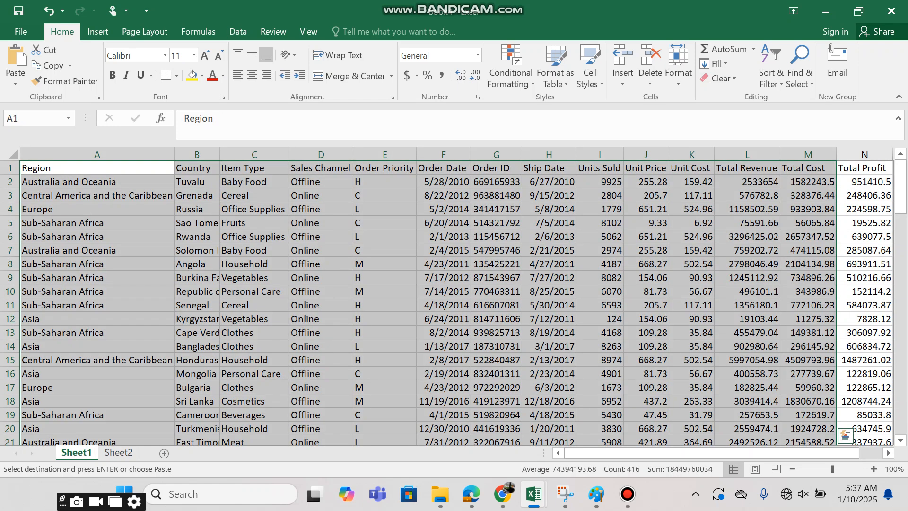
# Step: Name the full Sheet1 header row A1:N1, from Region to Total Profit, total_num
pyautogui.click(97, 168)
pyautogui.hotkey('ctrl', 'shift', 'Right')
pyautogui.click(36, 118)
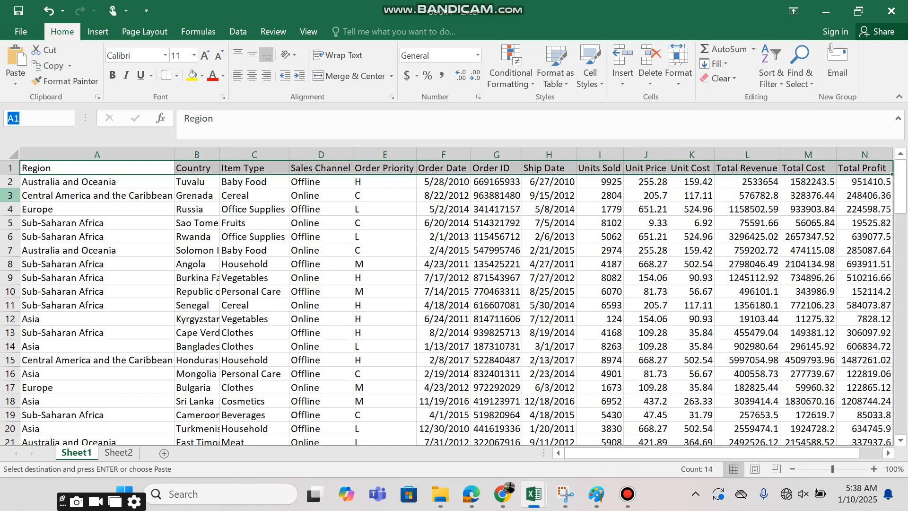
pyautogui.write('total_num')
pyautogui.press('Return')
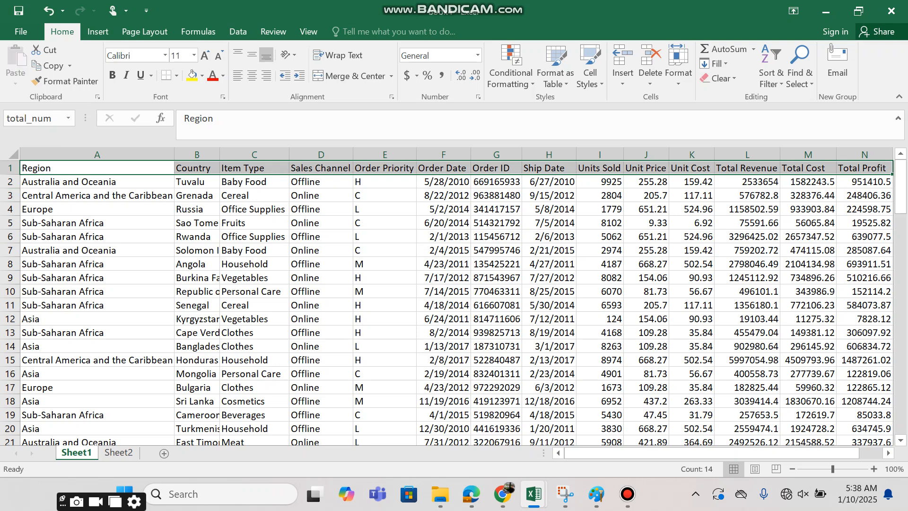
# Step: Replace total_columns with total_num in the second MATCH of the formula in cell A2 of Sheet2
pyautogui.click(119, 453)
pyautogui.click(43, 181)
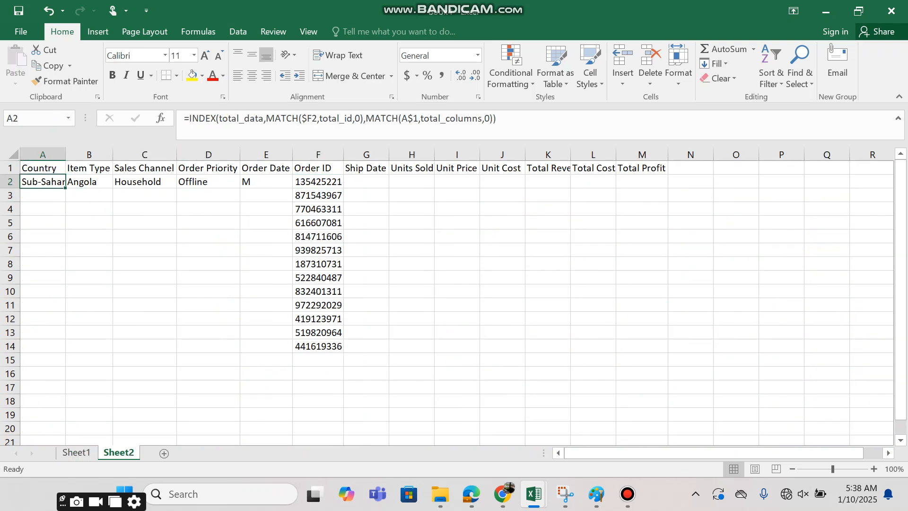
pyautogui.click(447, 119)
pyautogui.moveTo(446, 118); pyautogui.dragTo(483, 119)
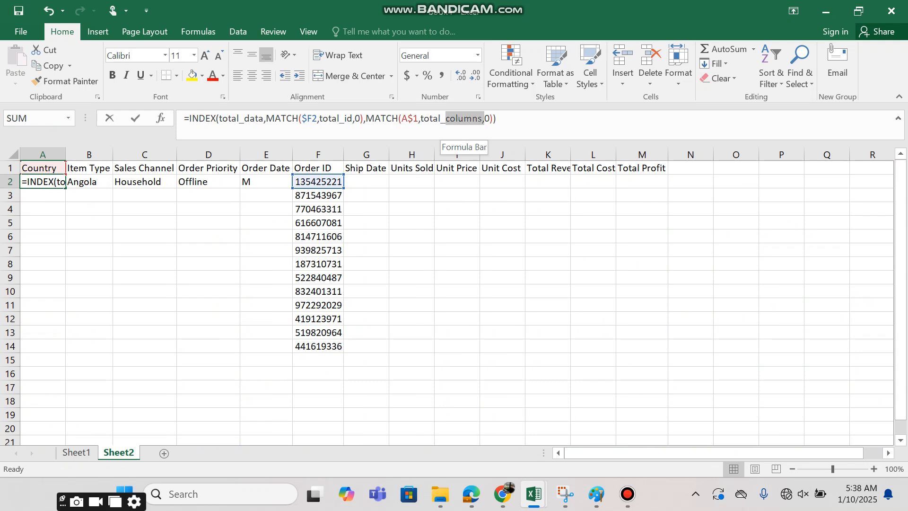
pyautogui.write('num')
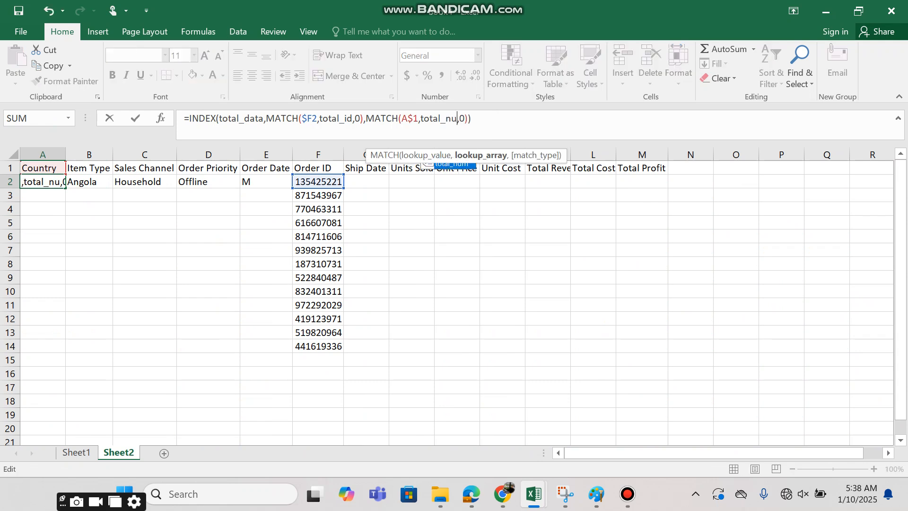
pyautogui.press('Return')
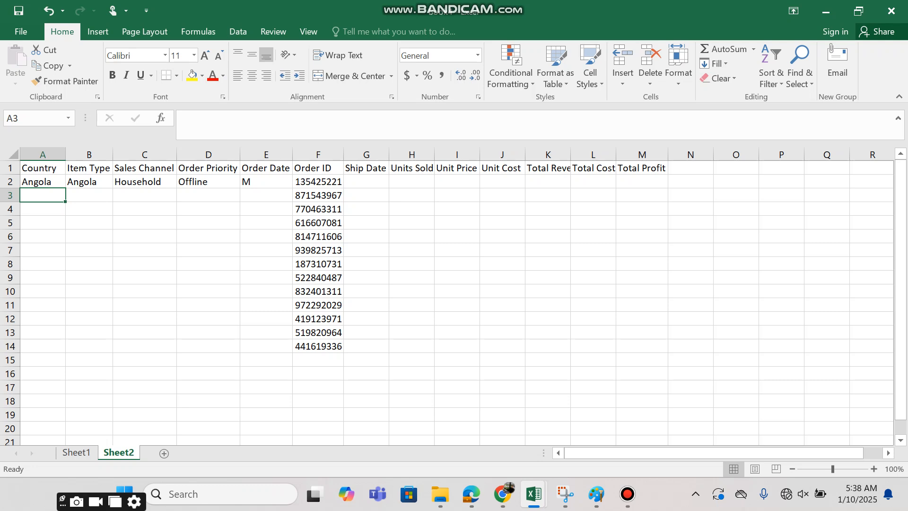
# Step: Fill the INDEX and MATCH formula from A2 across row 2 through the Order Date column (E2)
pyautogui.click(42, 182)
pyautogui.moveTo(65, 188); pyautogui.dragTo(280, 184)
pyautogui.click(145, 182)
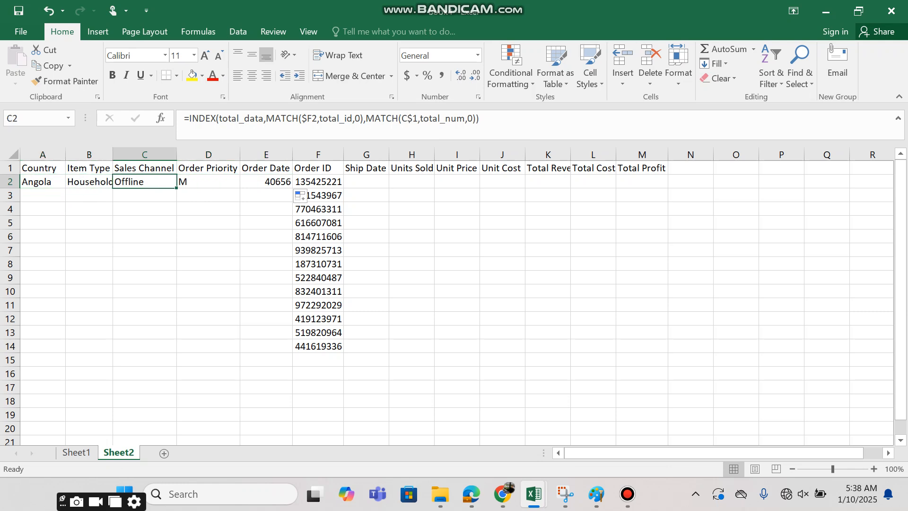
pyautogui.click(144, 168)
pyautogui.click(208, 168)
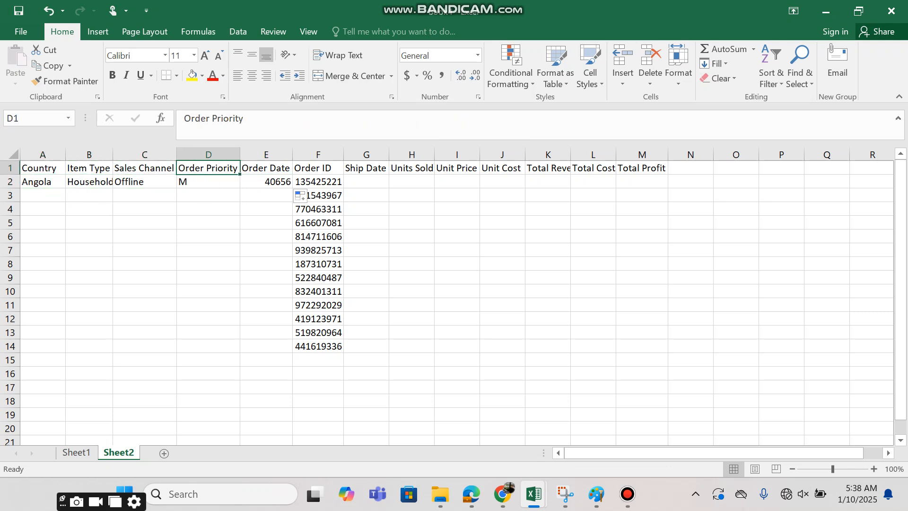
# Step: Fill the formulas in A2:E2 down to row 14 for all listed Order IDs
pyautogui.click(265, 182)
pyautogui.moveTo(43, 181); pyautogui.dragTo(268, 182)
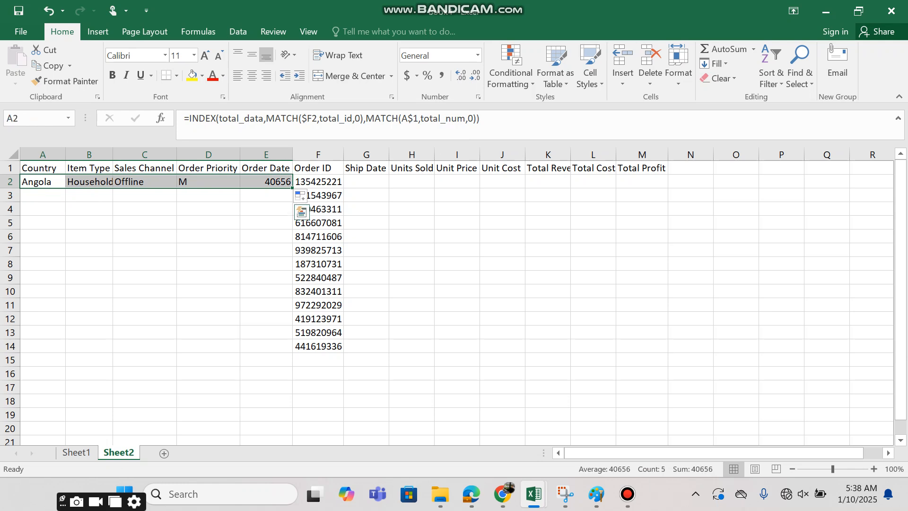
pyautogui.doubleClick(293, 187)
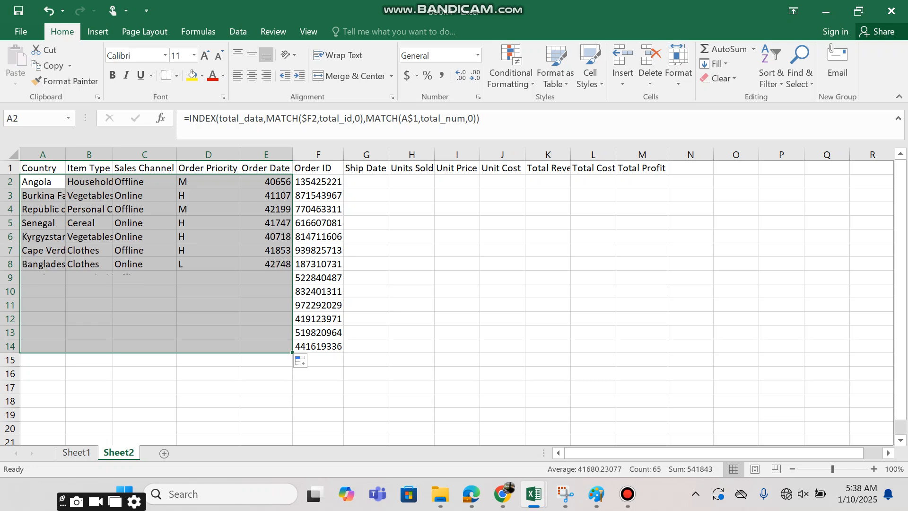
pyautogui.click(43, 278)
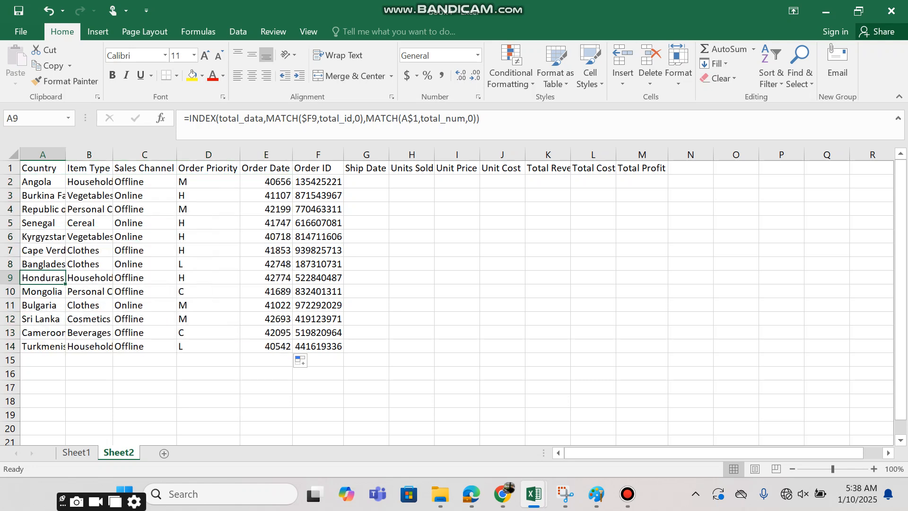
# Step: Copy the formula in A2 into G2 under the Ship Date header
pyautogui.press('Up')
pyautogui.press('Up')
pyautogui.press('Up')
pyautogui.press('Up')
pyautogui.press('Up')
pyautogui.press('Up')
pyautogui.press('Up')
pyautogui.hotkey('ctrl', 'c')
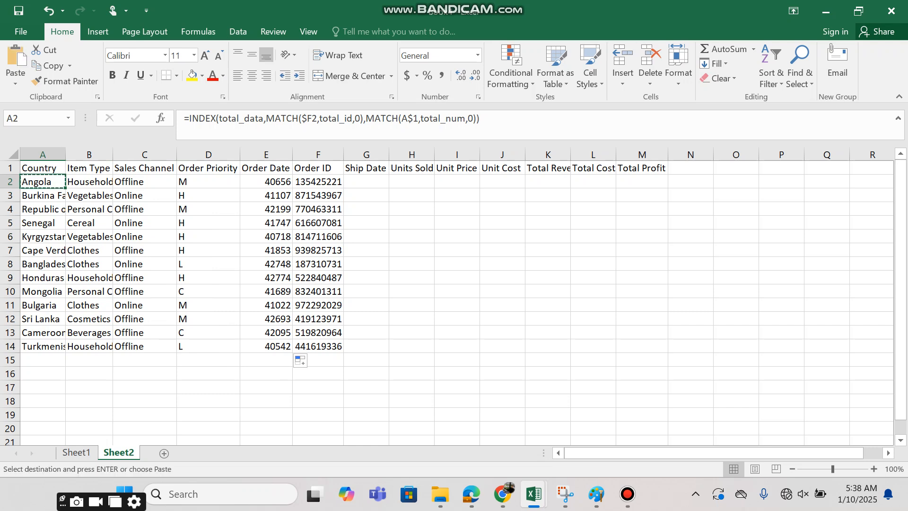
pyautogui.click(367, 181)
pyautogui.hotkey('ctrl', 'v')
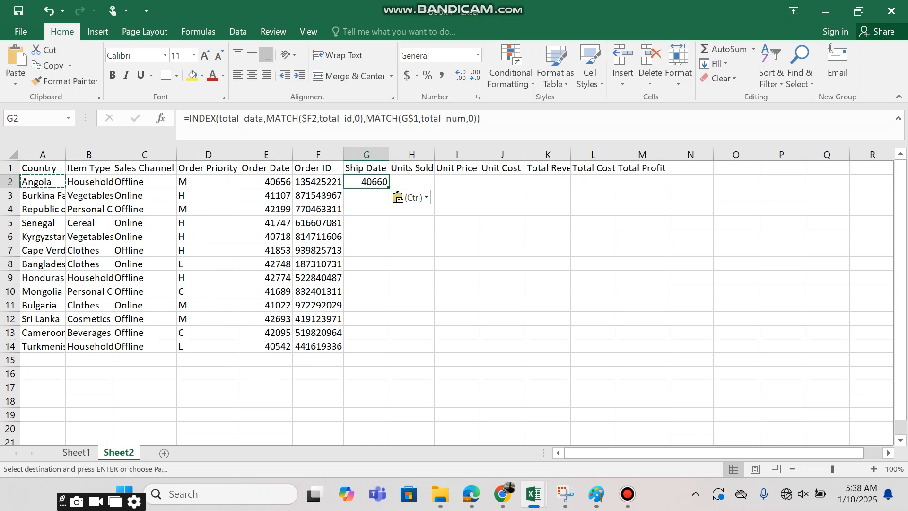
# Step: Fill the G2 formula across to Total Profit (M2) and down to row 14
pyautogui.moveTo(390, 188); pyautogui.dragTo(666, 186)
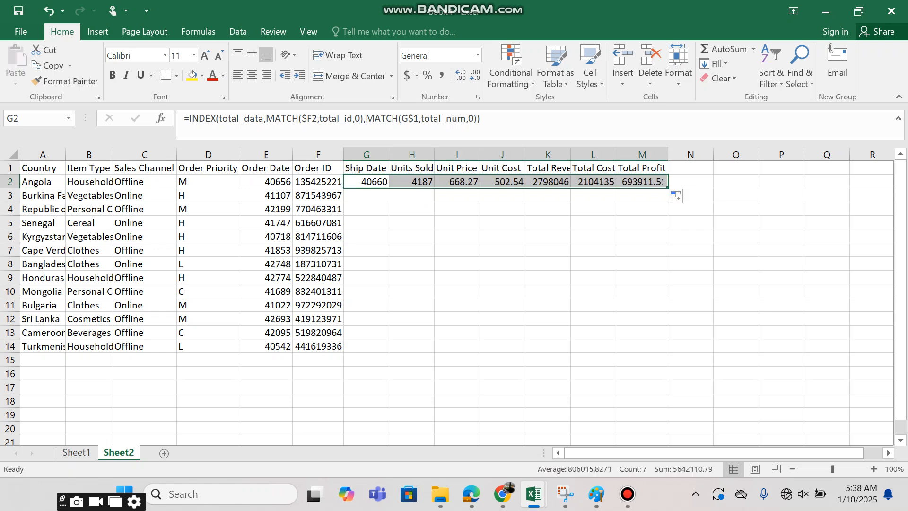
pyautogui.doubleClick(667, 188)
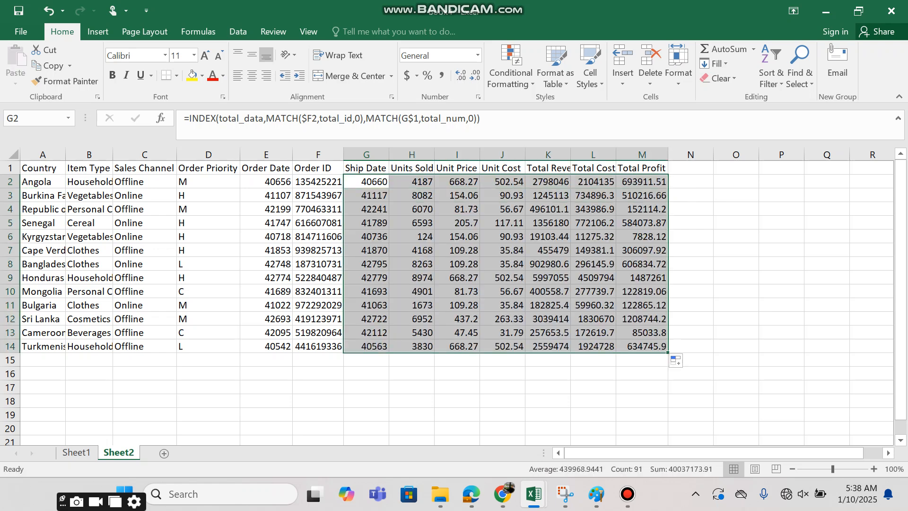
pyautogui.click(366, 209)
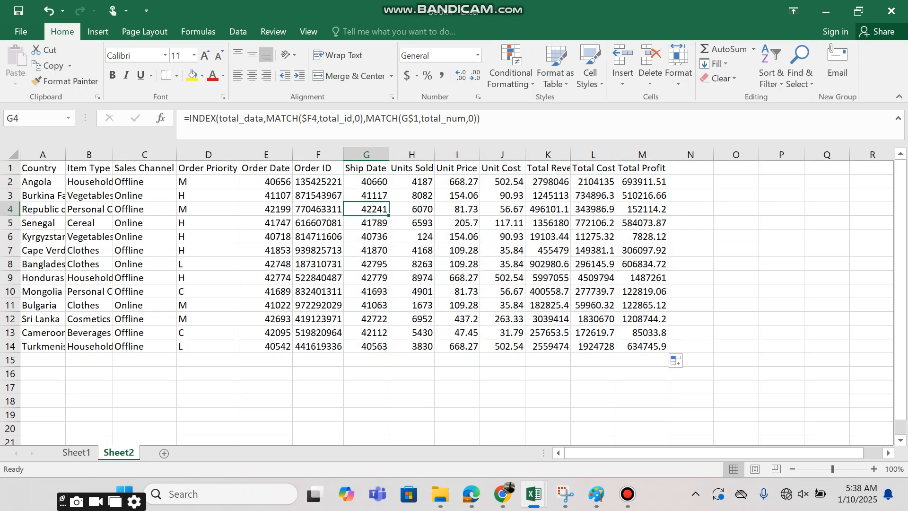
# Step: Copy the Region header from A1 of Sheet1 into N1 of Sheet2
pyautogui.click(76, 452)
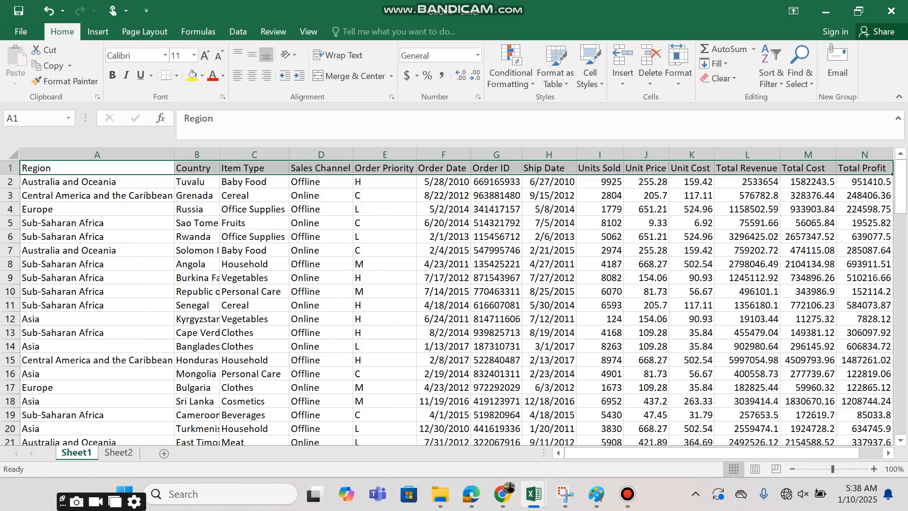
pyautogui.click(97, 168)
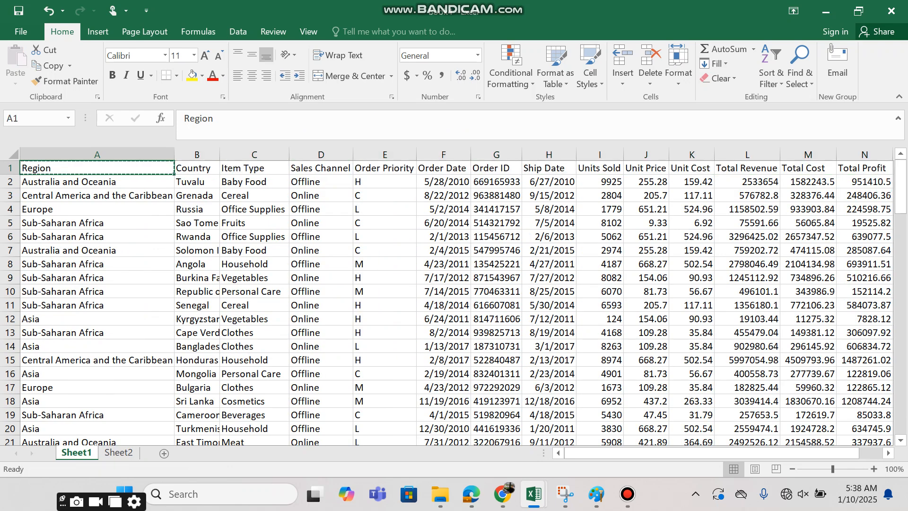
pyautogui.hotkey('ctrl', 'c')
pyautogui.click(118, 453)
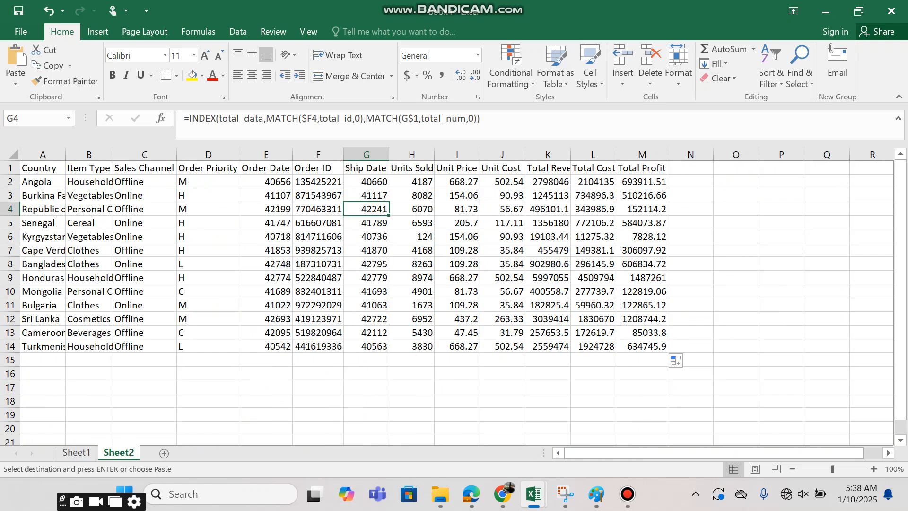
pyautogui.click(690, 168)
pyautogui.hotkey('ctrl', 'v')
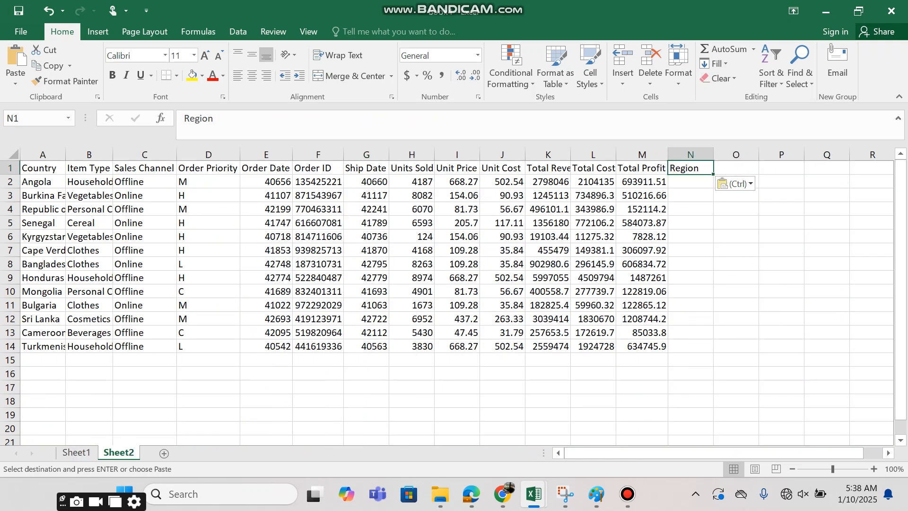
# Step: Extend the formula from M2 into N2 under Region and fill it down to row 14
pyautogui.press('Down')
pyautogui.press('Left')
pyautogui.moveTo(668, 189); pyautogui.dragTo(709, 189)
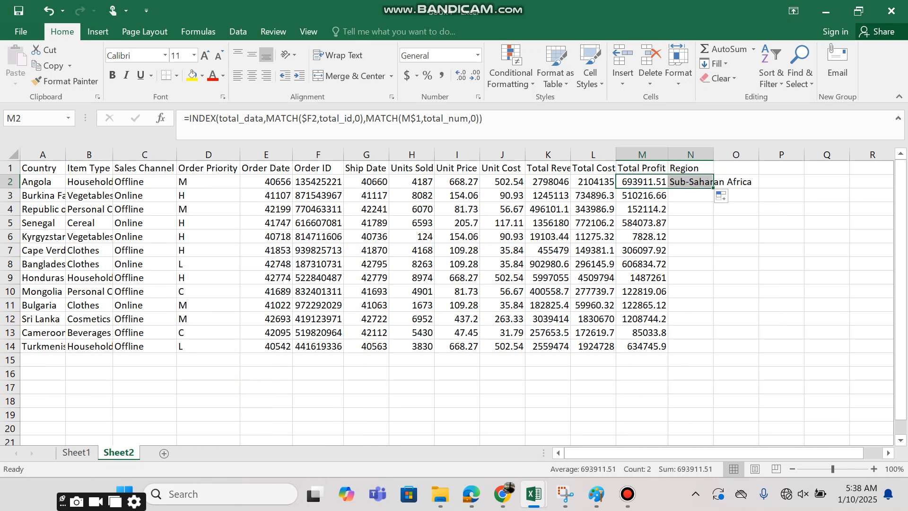
pyautogui.click(703, 195)
pyautogui.click(703, 182)
pyautogui.click(722, 183)
pyautogui.click(703, 183)
pyautogui.doubleClick(714, 188)
pyautogui.click(703, 209)
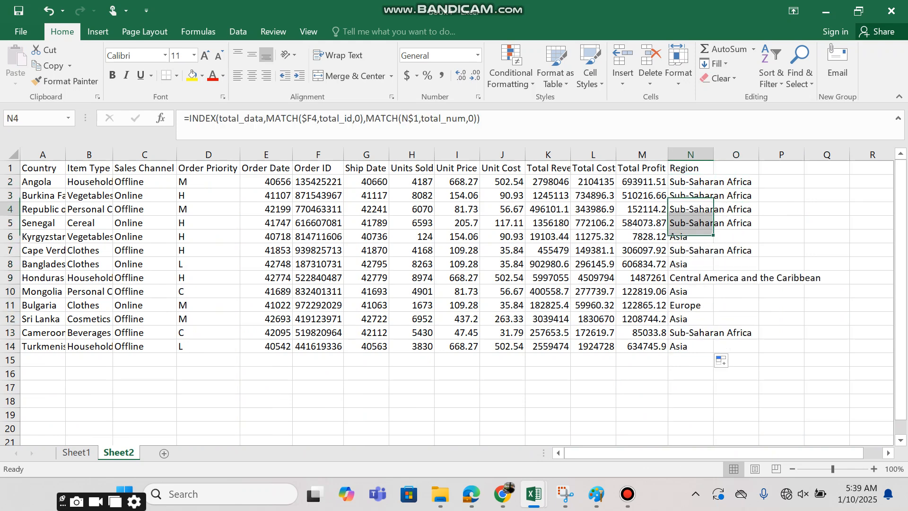
# Step: Format the Order Date and Ship Date values in rows 2 to 14 as Short Date
pyautogui.moveTo(267, 182); pyautogui.dragTo(267, 348)
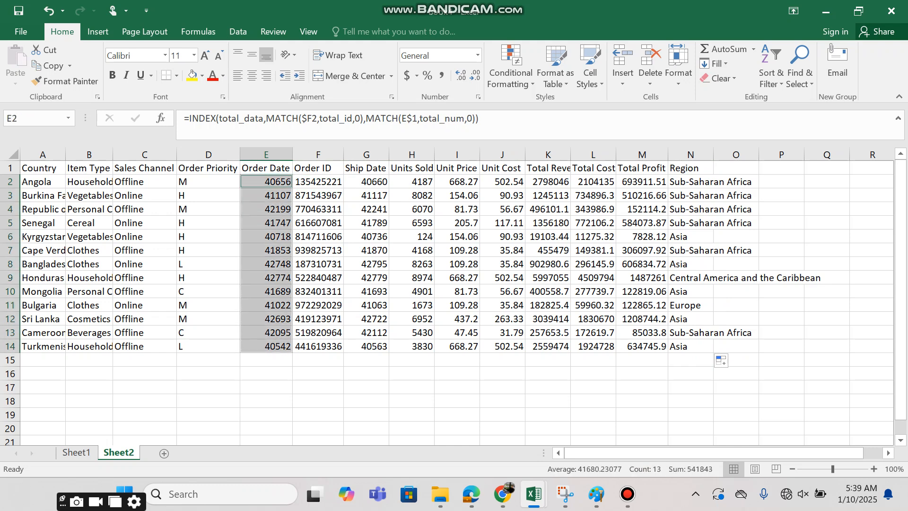
pyautogui.moveTo(366, 183); pyautogui.dragTo(366, 346)
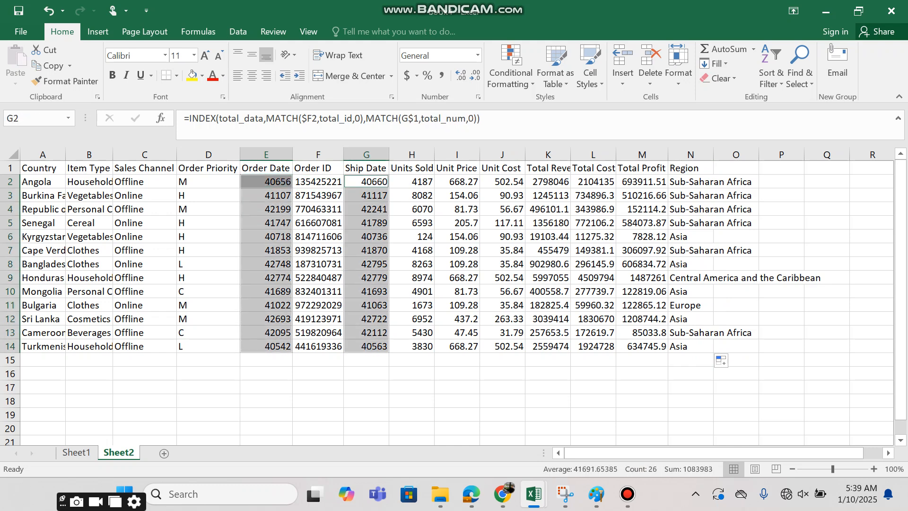
pyautogui.click(238, 31)
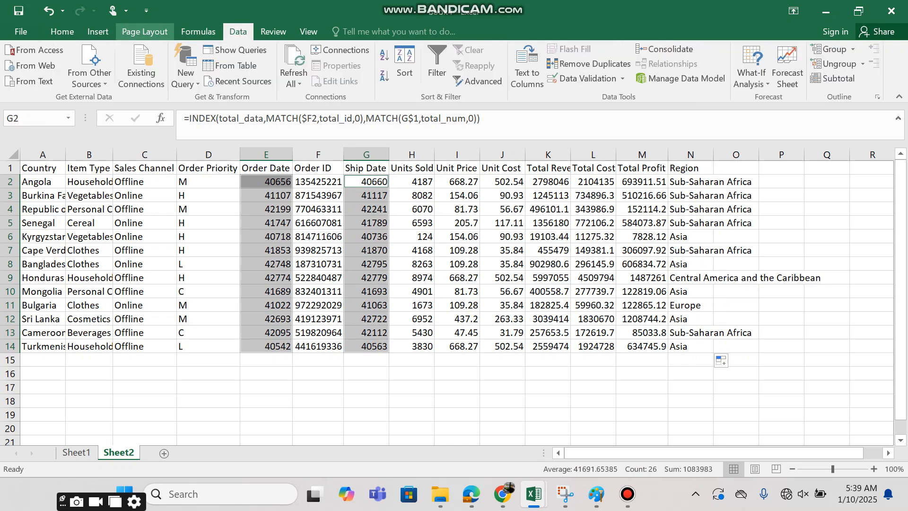
pyautogui.click(98, 31)
pyautogui.click(62, 32)
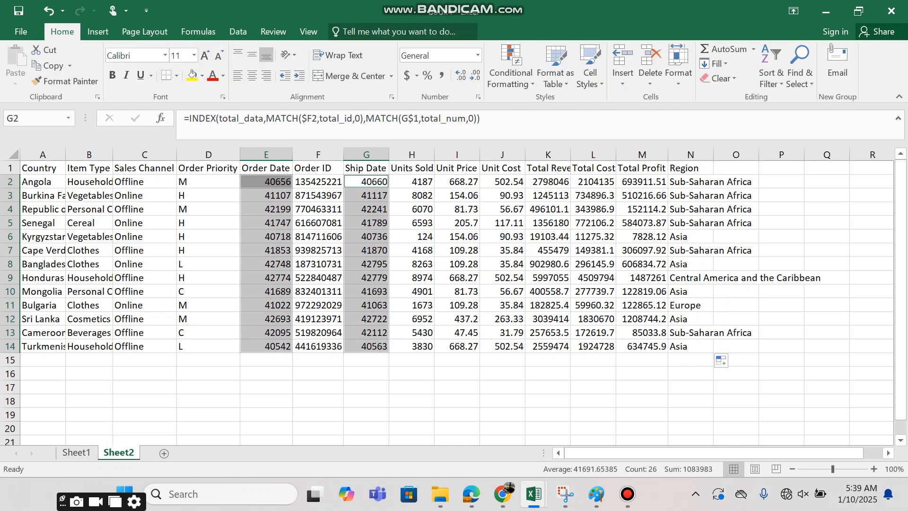
pyautogui.click(478, 55)
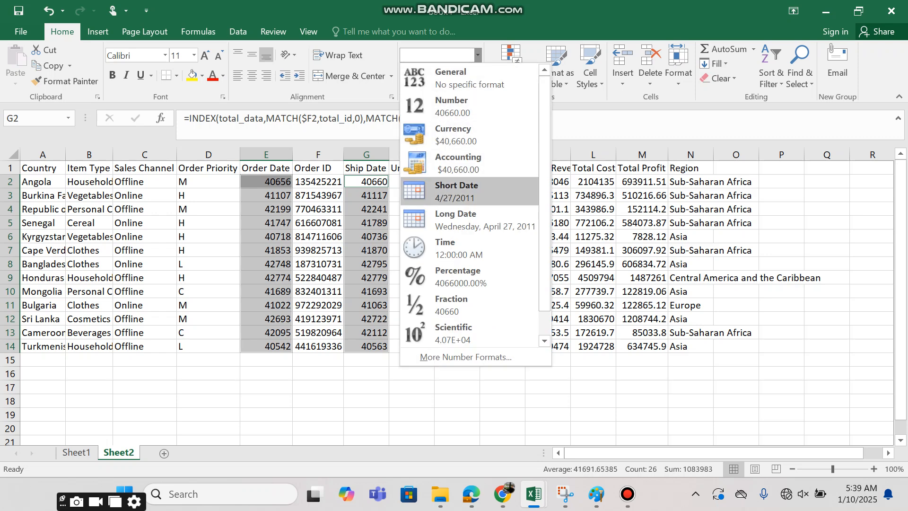
pyautogui.click(469, 191)
pyautogui.click(320, 401)
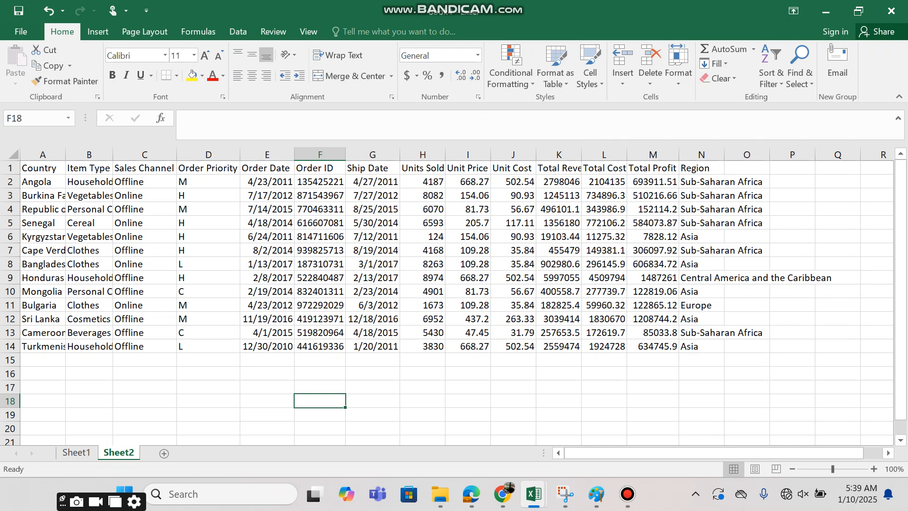
# Step: Review Sheet1's header range from Country and the total_data range from Region against the formula in A2 of Sheet2
pyautogui.click(76, 452)
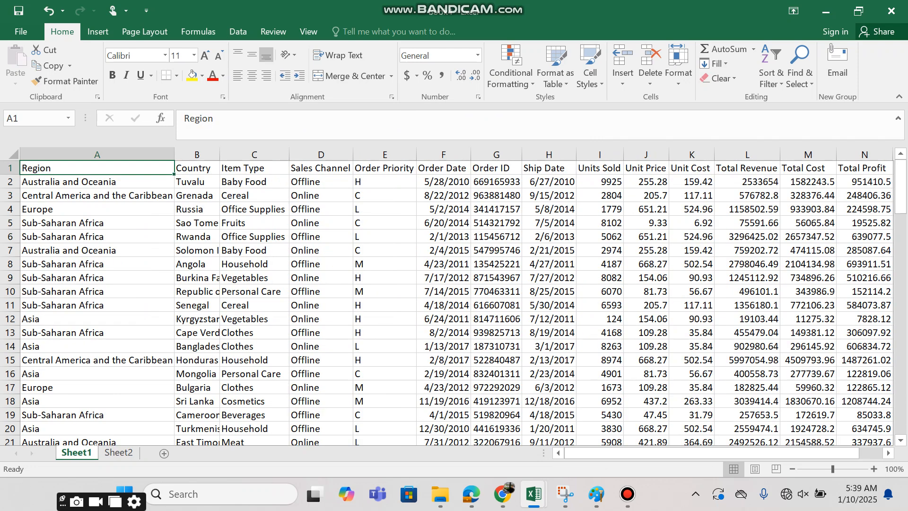
pyautogui.click(197, 168)
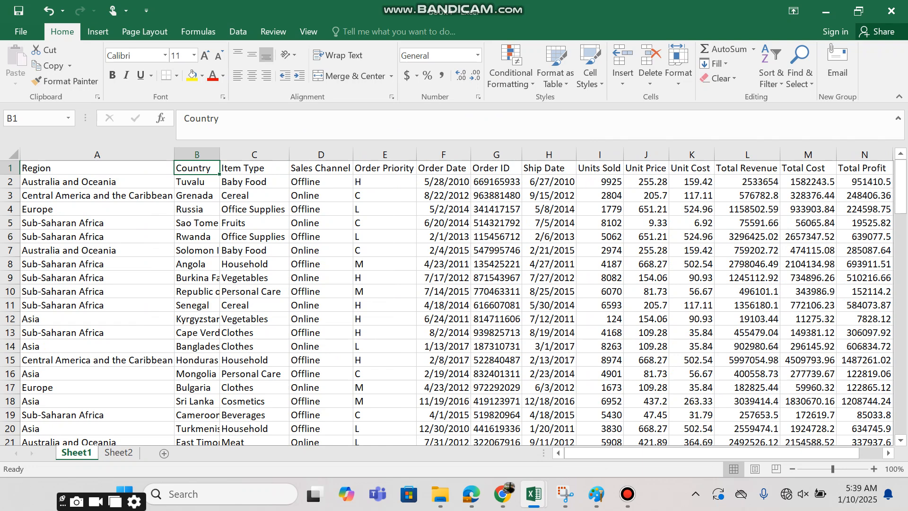
pyautogui.hotkey('ctrl', 'shift', 'Right')
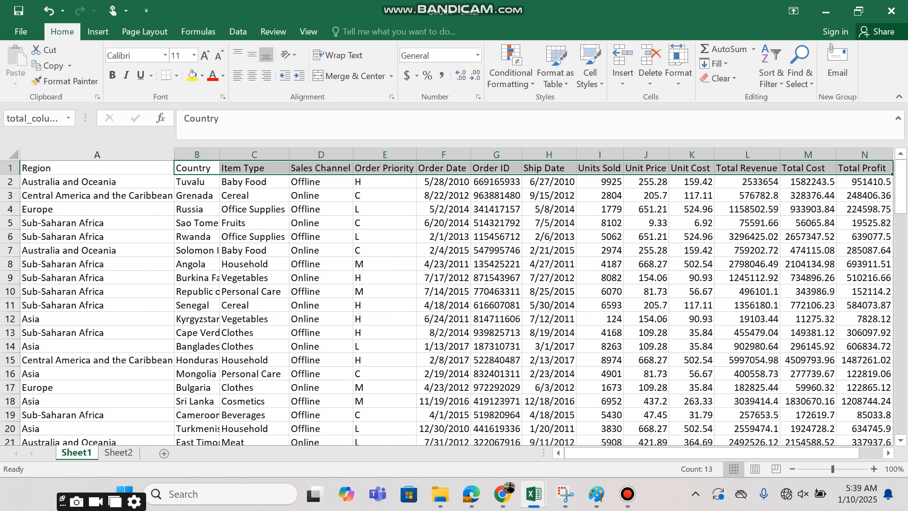
pyautogui.click(197, 168)
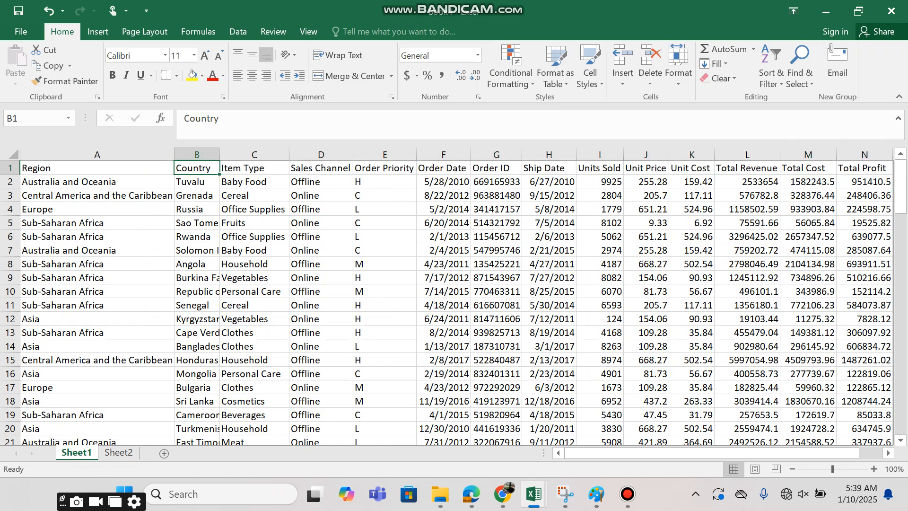
pyautogui.click(97, 168)
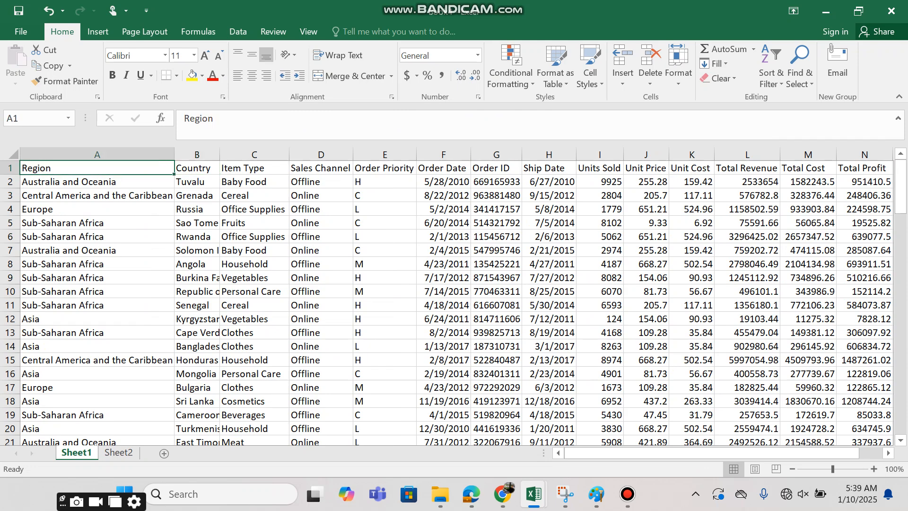
pyautogui.hotkey('ctrl', 'shift', 'End')
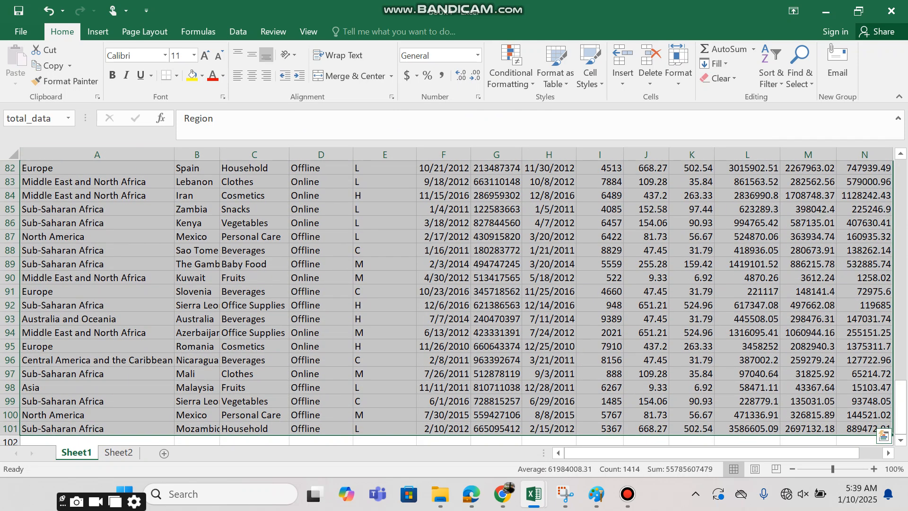
pyautogui.click(118, 453)
pyautogui.click(42, 182)
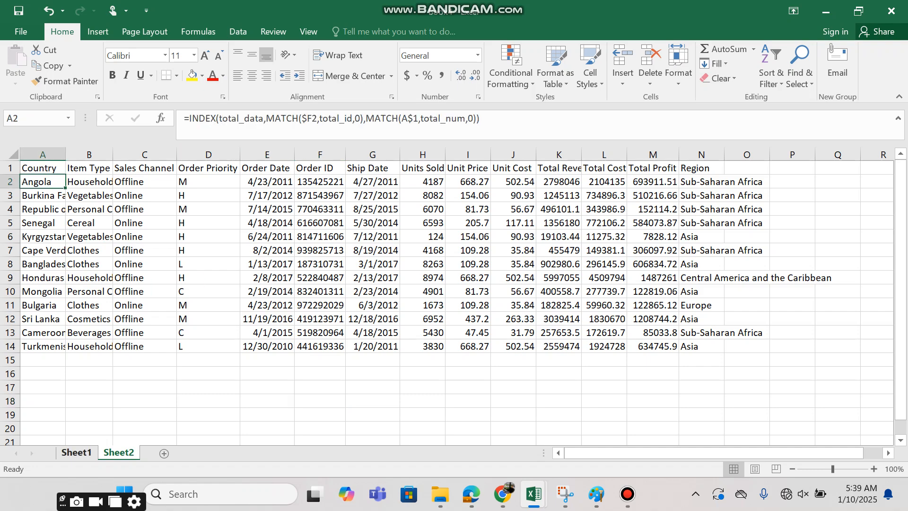
# Step: Compare the Sheet1 header range starting at Country with the total_num header range starting at Region
pyautogui.click(76, 453)
pyautogui.scroll(5, 97, 237)
pyautogui.click(97, 209)
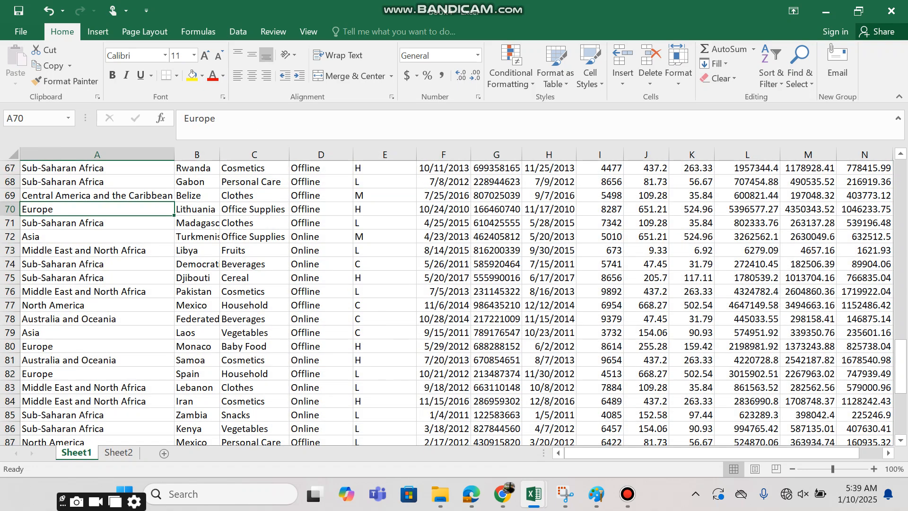
pyautogui.hotkey('ctrl', 'Home')
pyautogui.press('Right')
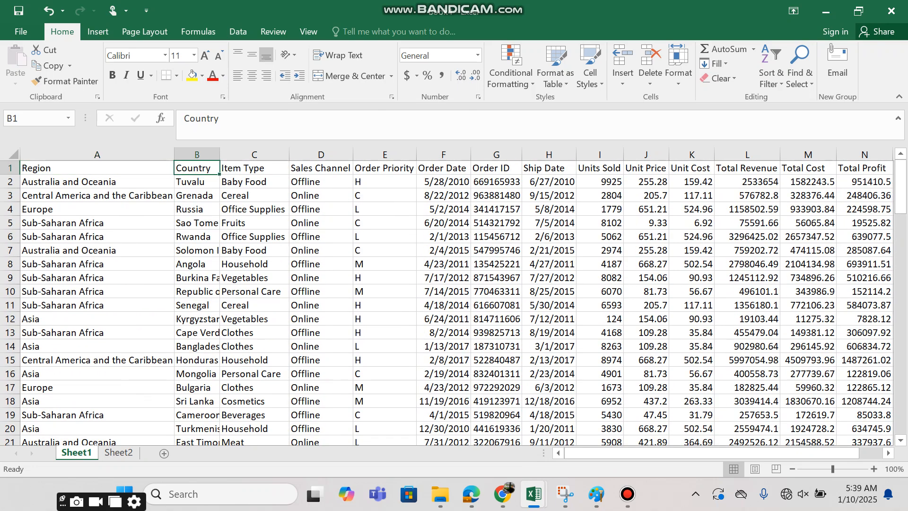
pyautogui.hotkey('ctrl', 'shift', 'Right')
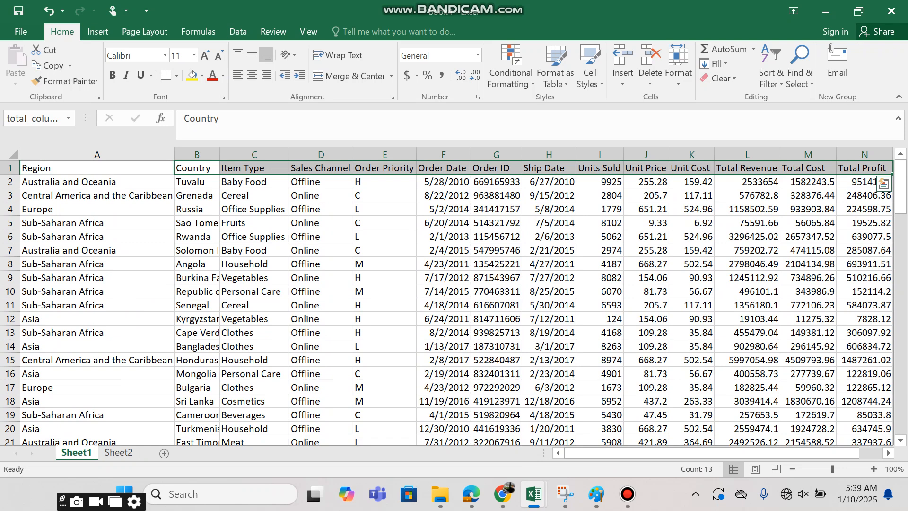
pyautogui.press('Left')
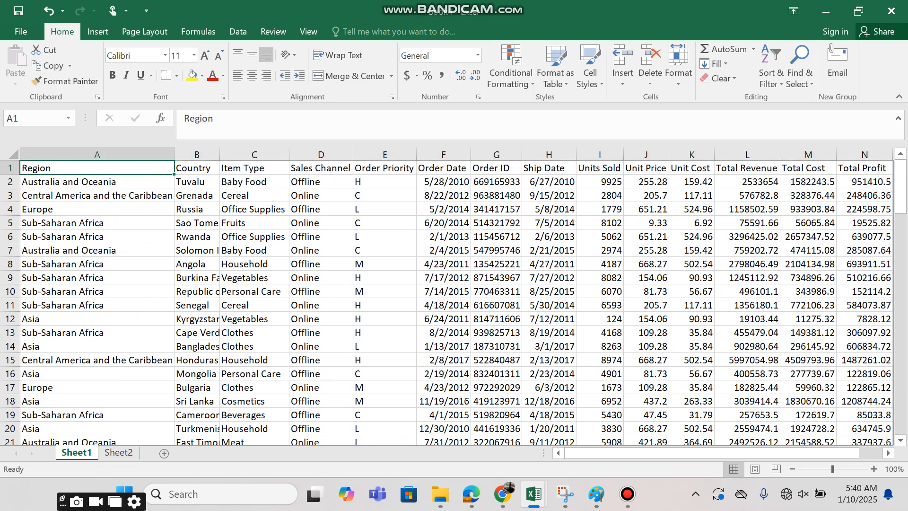
pyautogui.hotkey('ctrl', 'shift', 'Right')
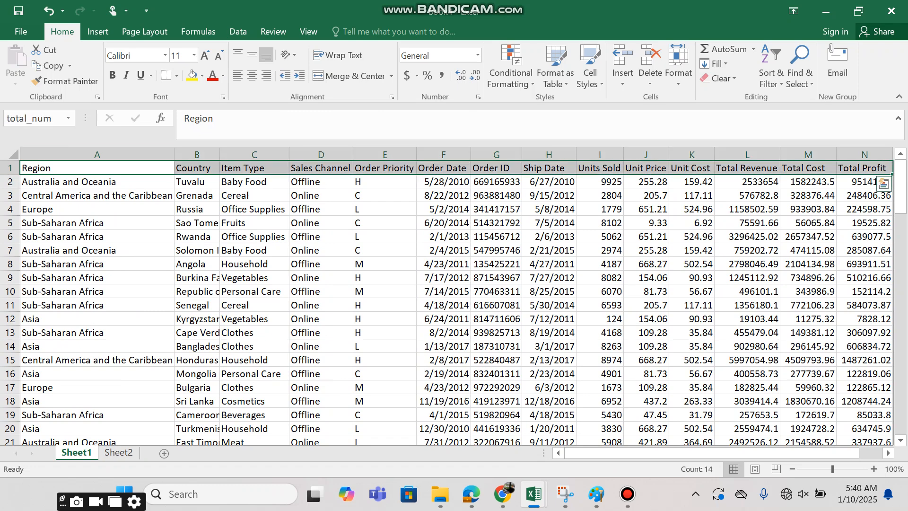
# Step: Inspect the total_num argument in the second MATCH of the formula in A2 of Sheet2
pyautogui.hotkey('ctrl', 'pagedown')
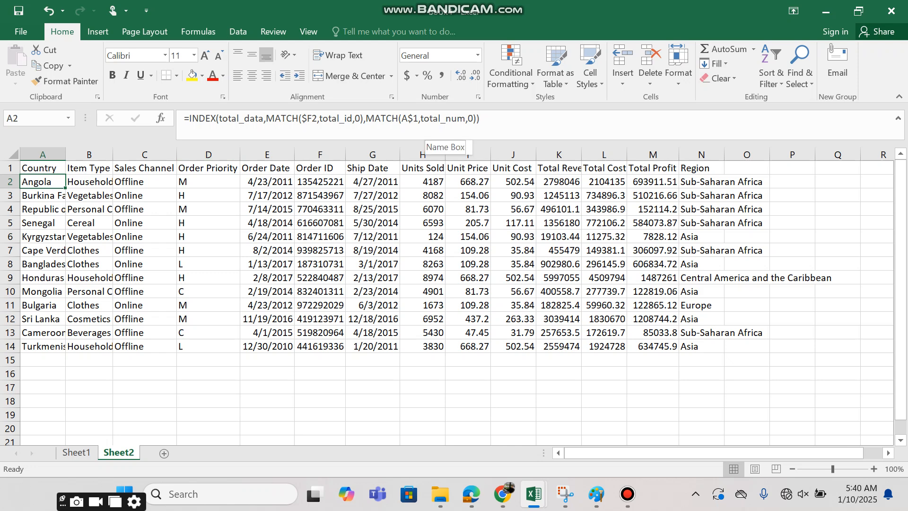
pyautogui.click(425, 120)
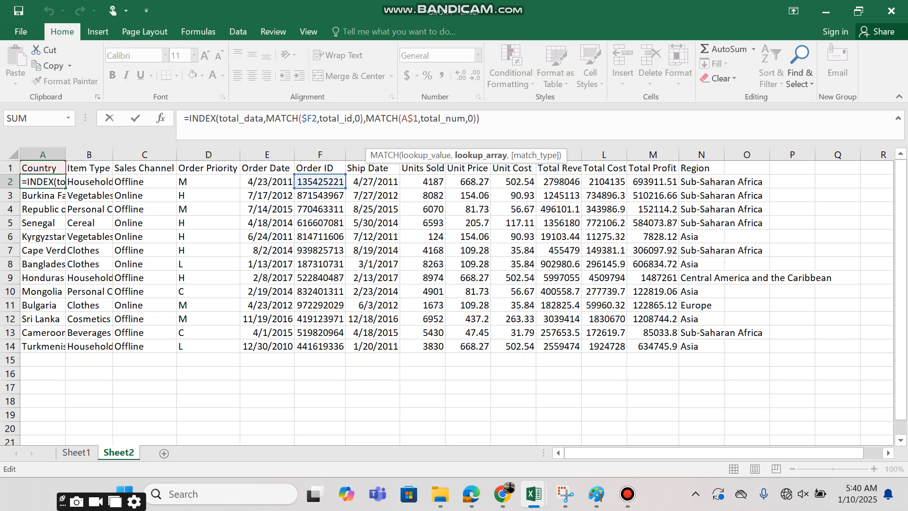
pyautogui.press('Return')
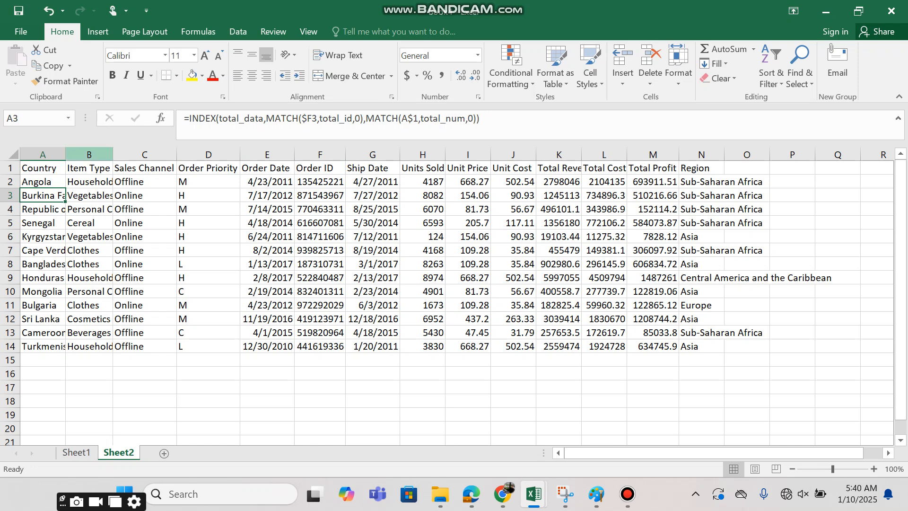
pyautogui.click(47, 182)
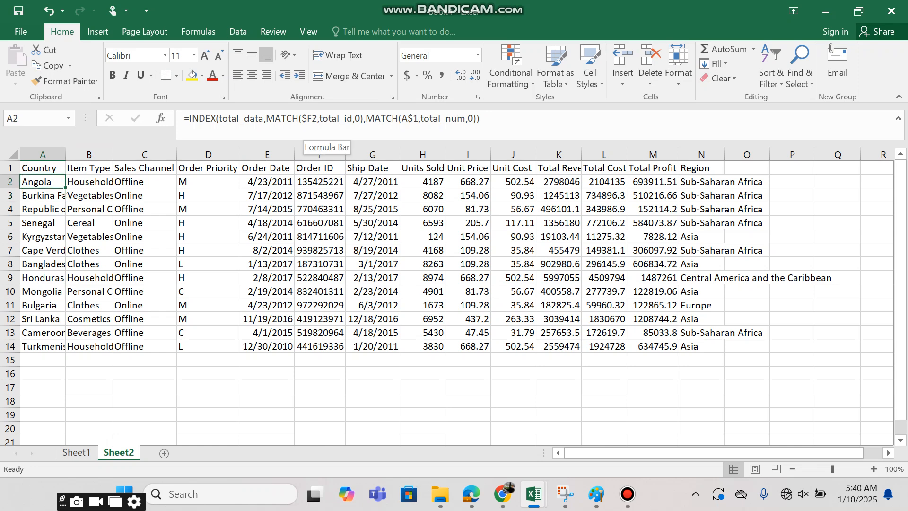